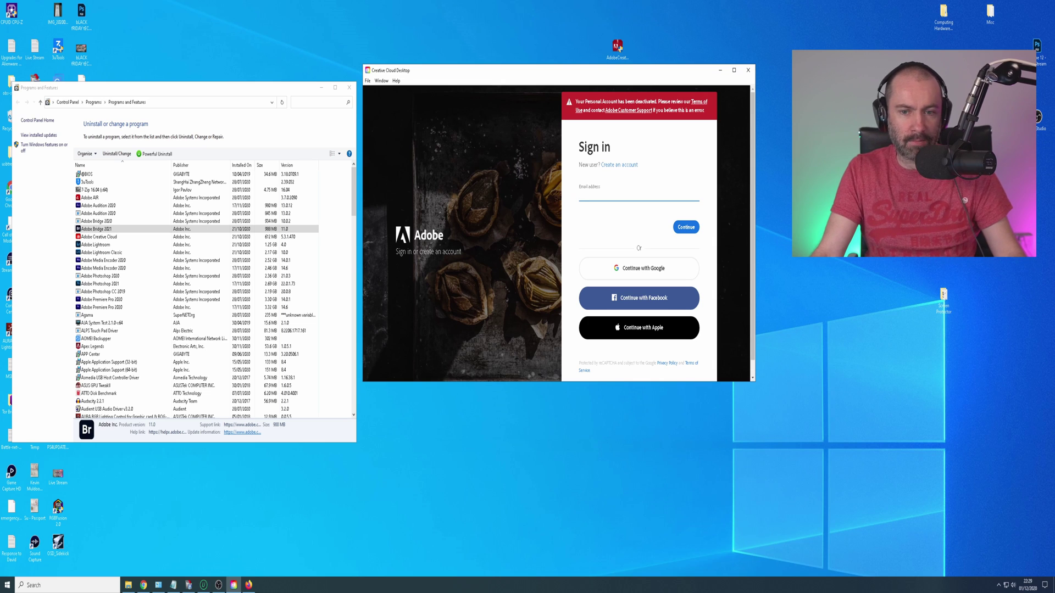
Highlight the account deactivation notice in the Creative Cloud Desktop sign-in window.
drag(575, 101, 704, 109)
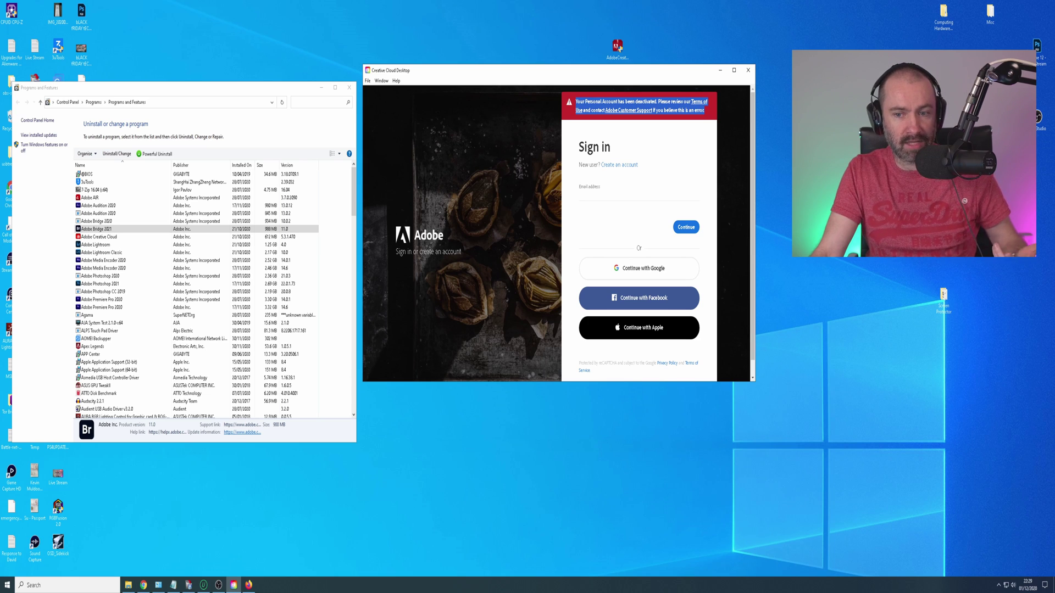
click(457, 81)
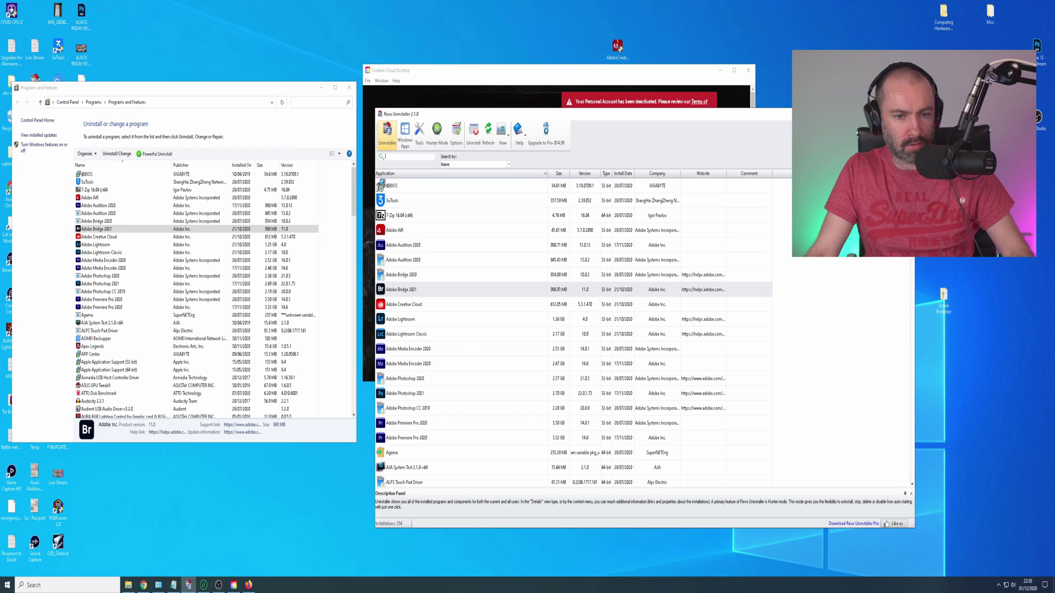
In Revo Uninstaller, run the uninstall of Adobe Bridge 2021 and scan for leftovers in Advanced mode.
drag(620, 115, 333, 63)
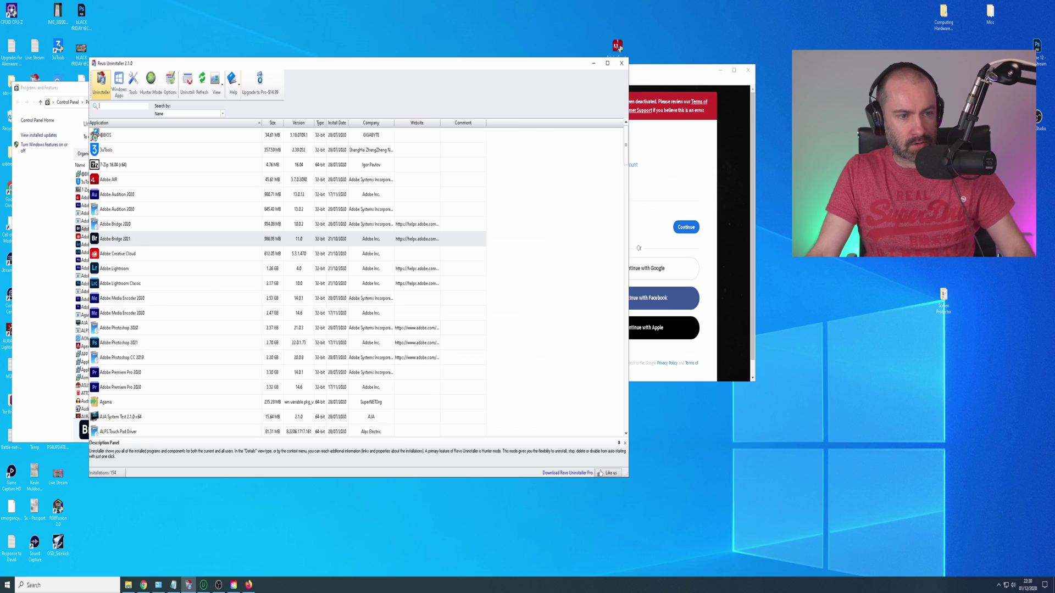
drag(264, 63, 201, 26)
click(112, 202)
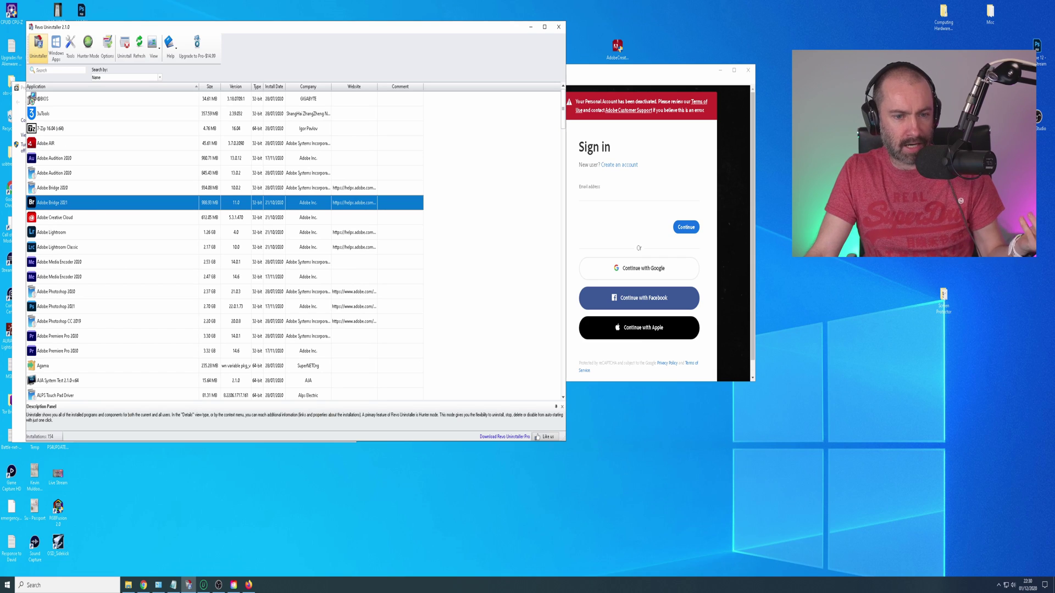
right_click(65, 203)
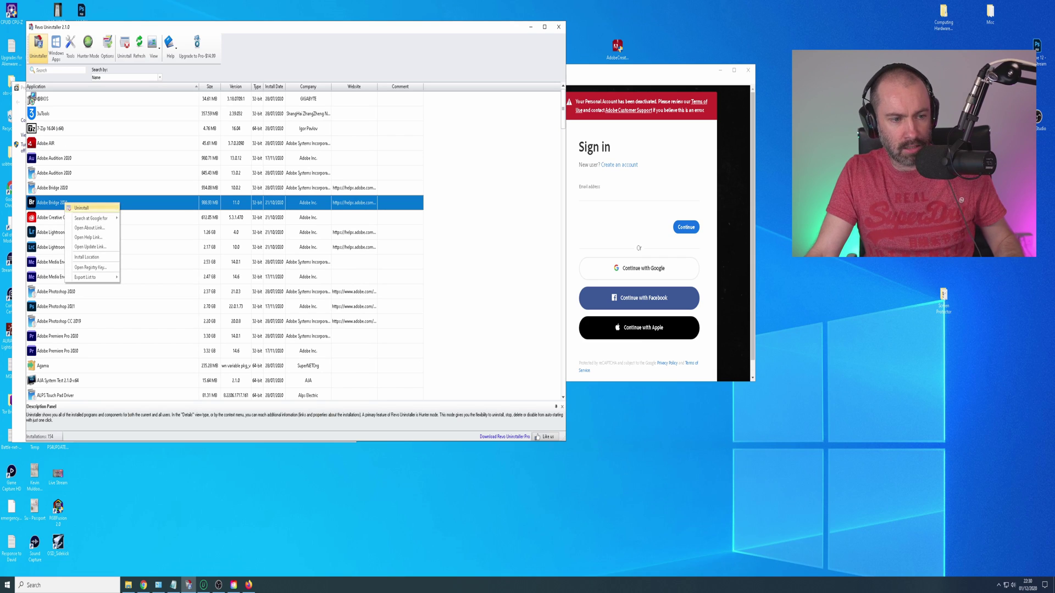
click(82, 207)
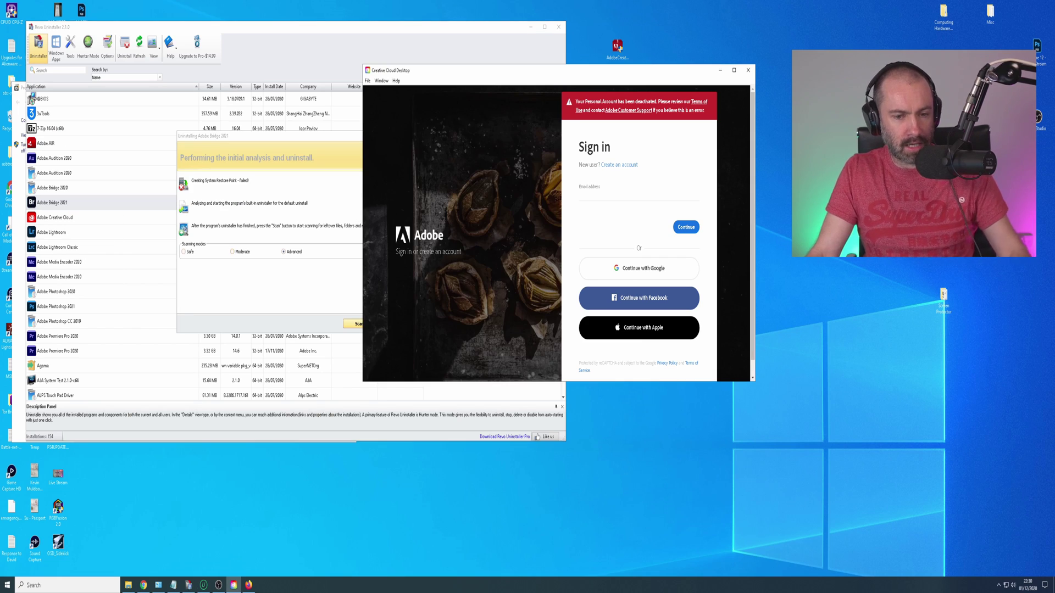
click(31, 100)
key(Return)
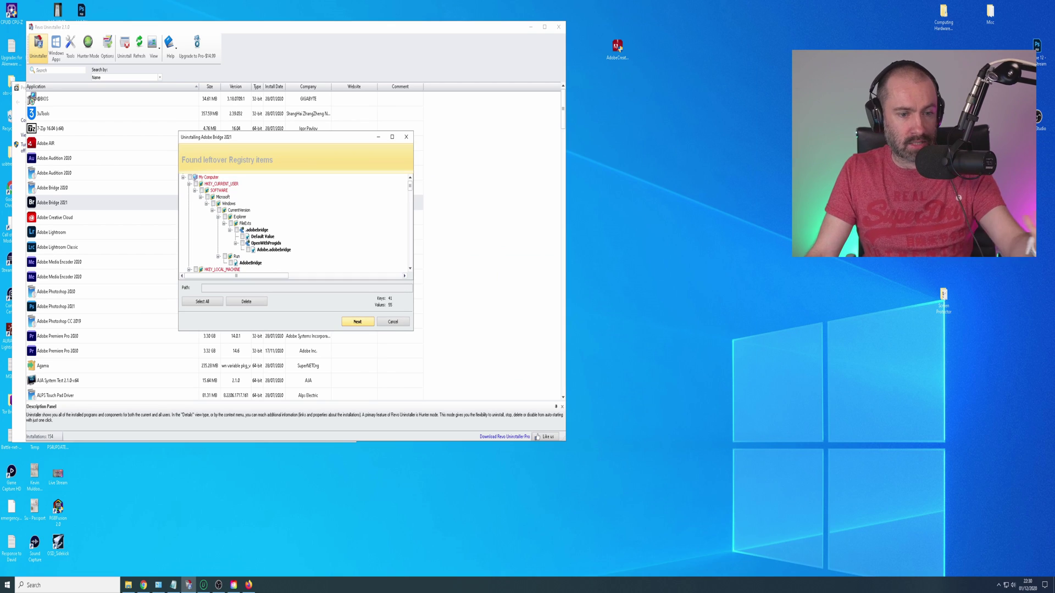
Select all leftover Registry items of Adobe Bridge 2021 and continue past them, skipping their deletion.
click(203, 301)
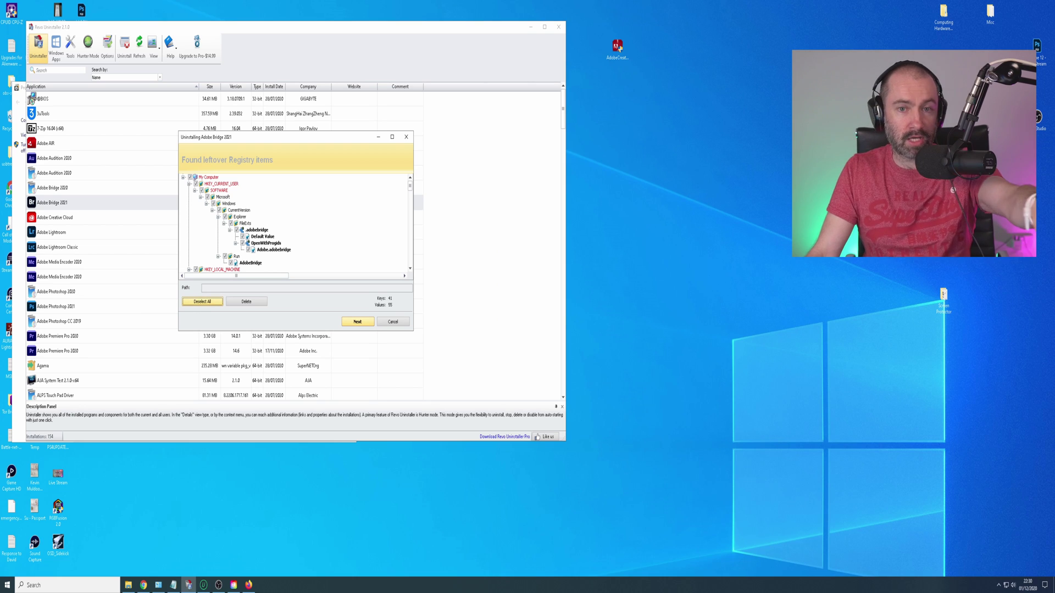
click(247, 301)
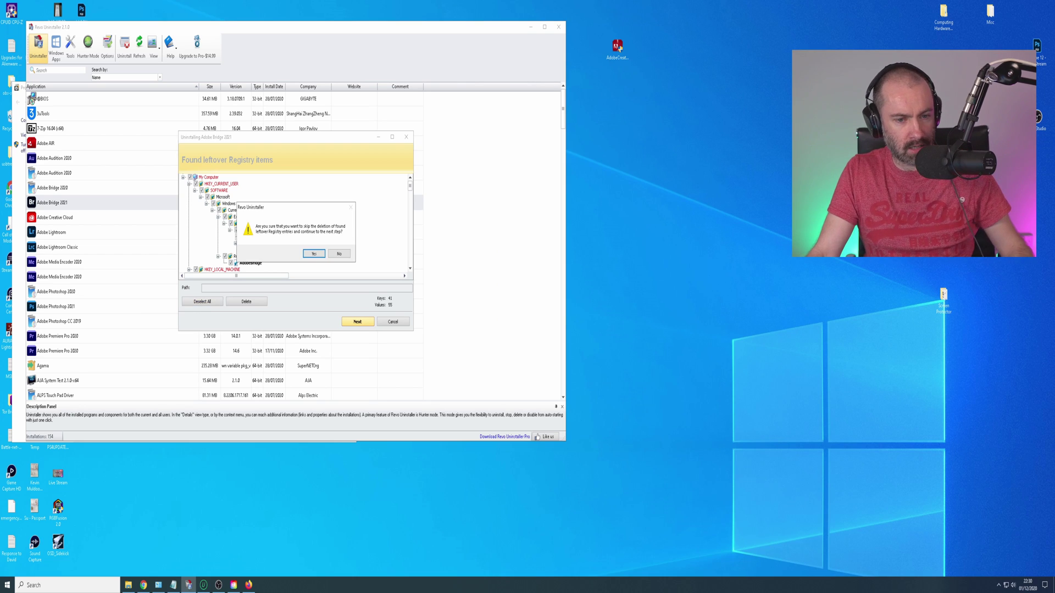
click(315, 253)
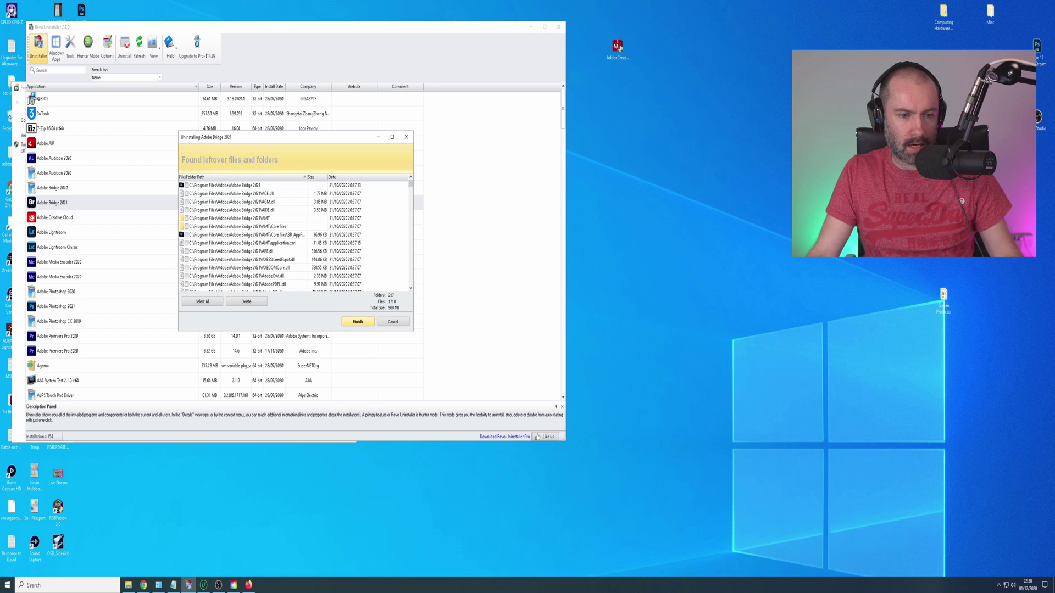
Select all leftover files and folders of Adobe Bridge 2021 and finish the uninstall wizard.
click(202, 301)
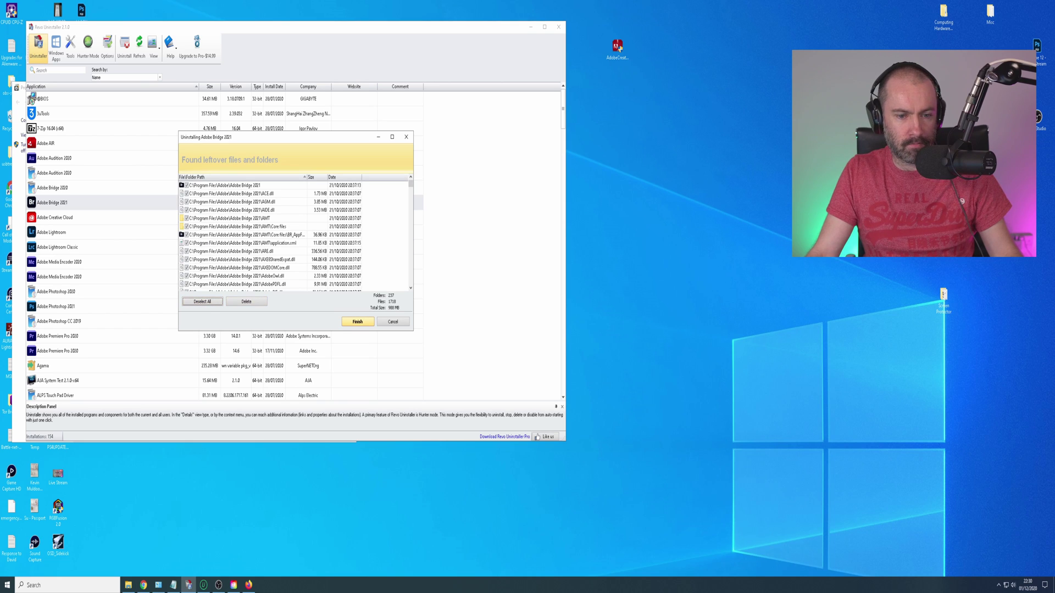
click(357, 321)
click(314, 254)
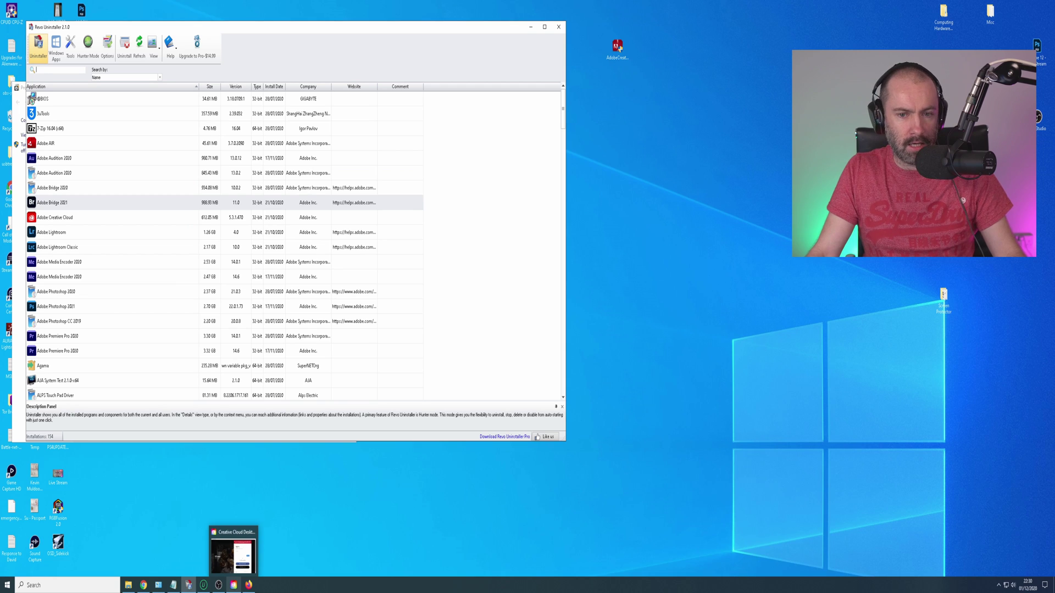
Bring up the Creative Cloud Desktop sign-in window, then minimise it and the Revo Uninstaller window.
click(234, 584)
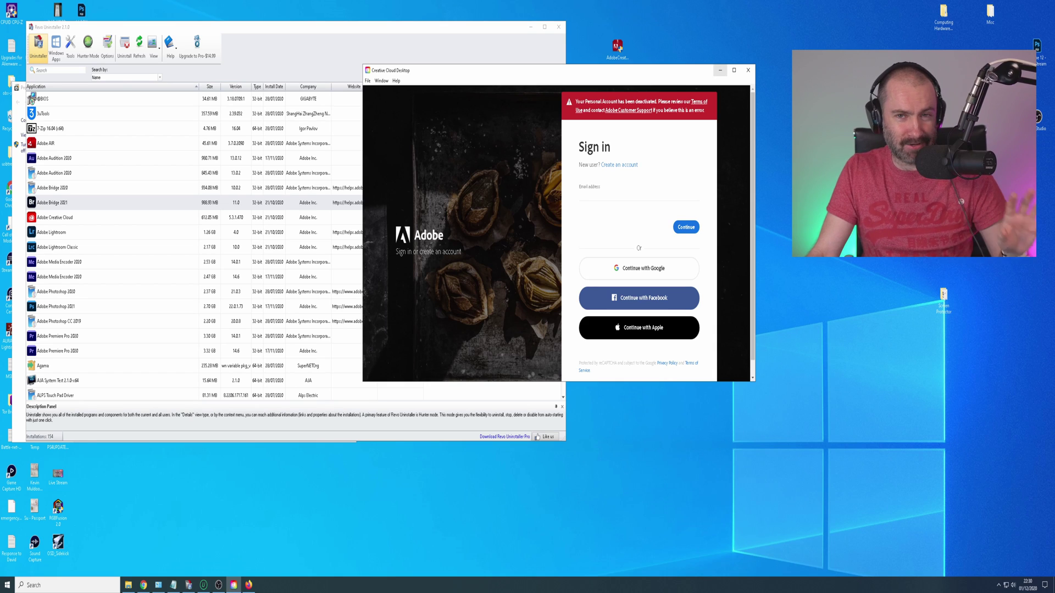
click(720, 70)
click(530, 26)
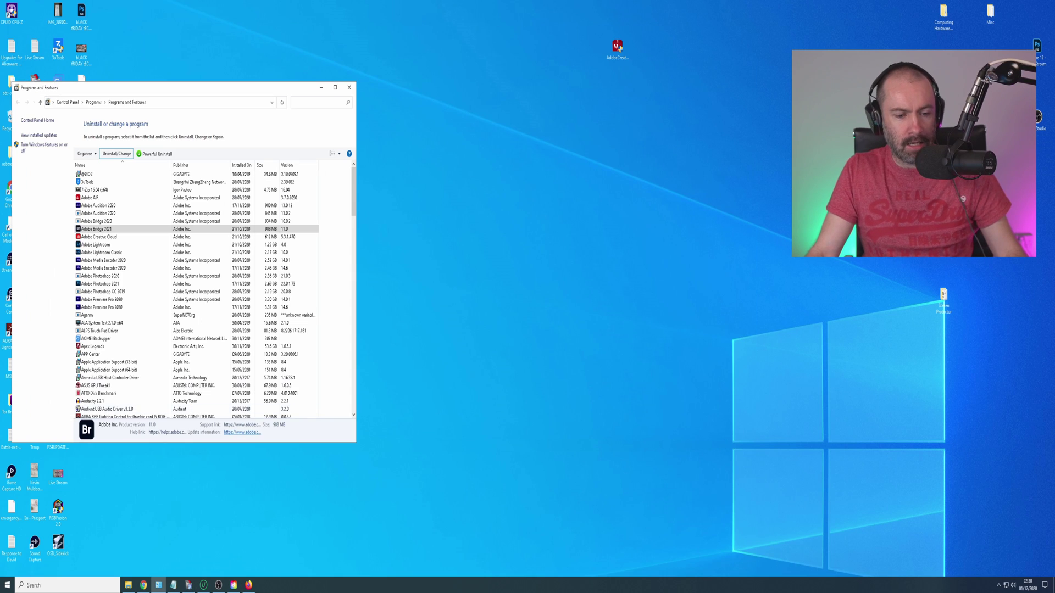
Switch to IObit Uninstaller and uninstall Adobe Bridge 2021 with automatic removal of residual files, dismissing the Creative Cloud window.
click(203, 585)
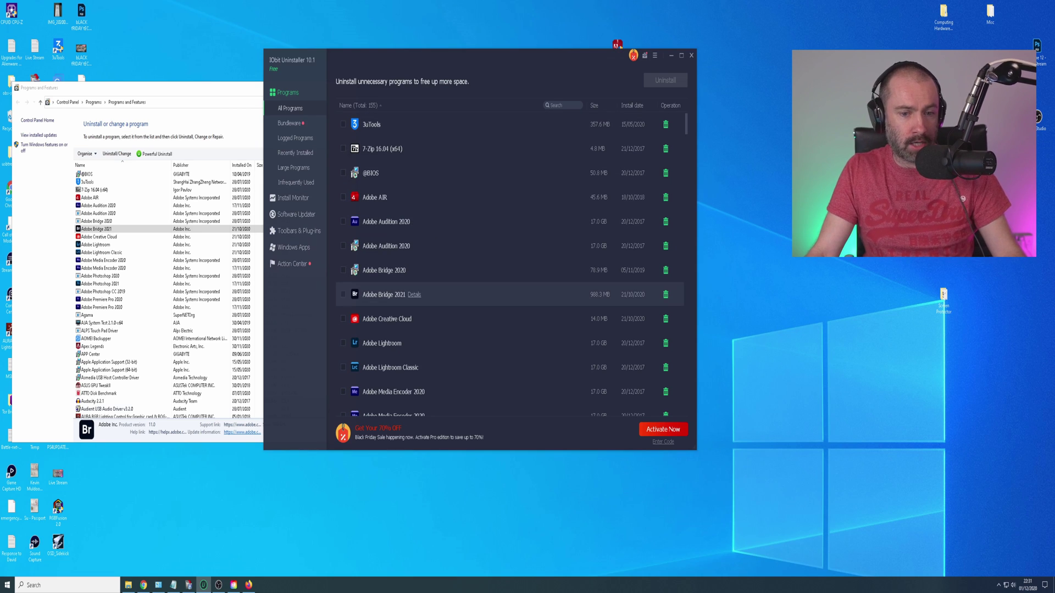
click(343, 294)
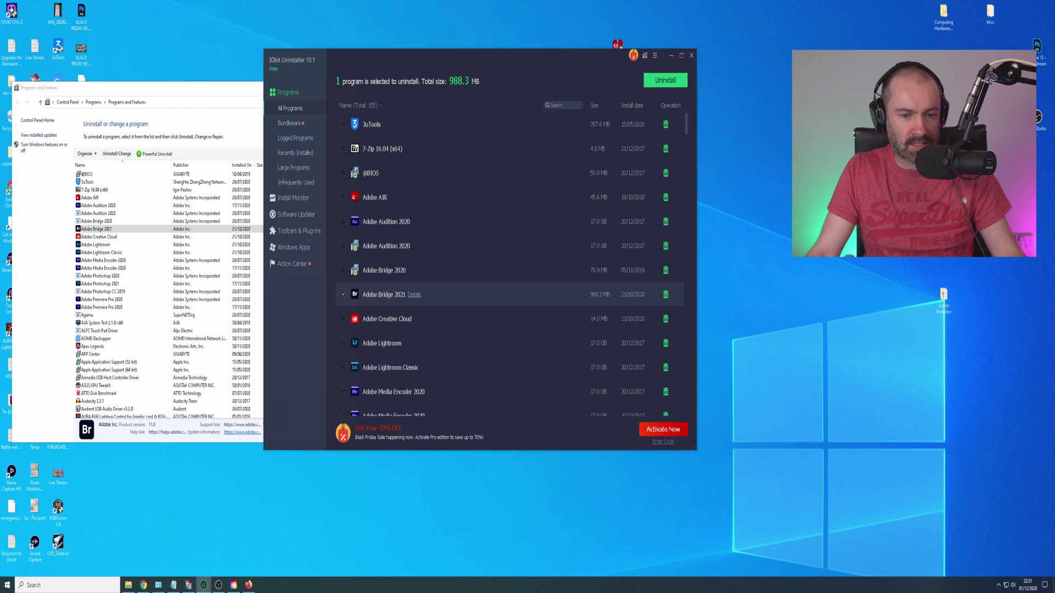
click(664, 294)
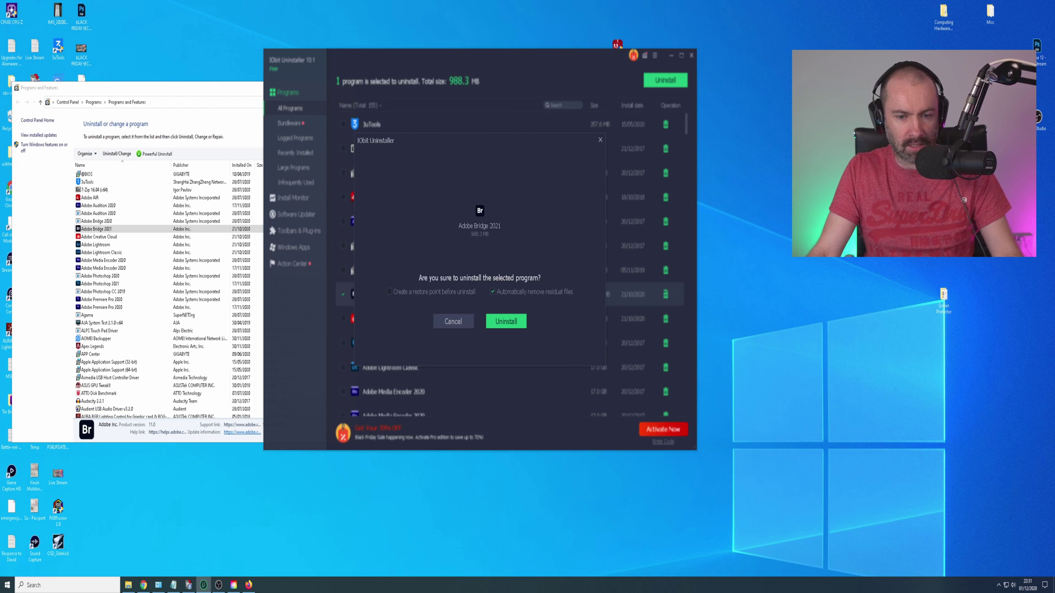
click(506, 321)
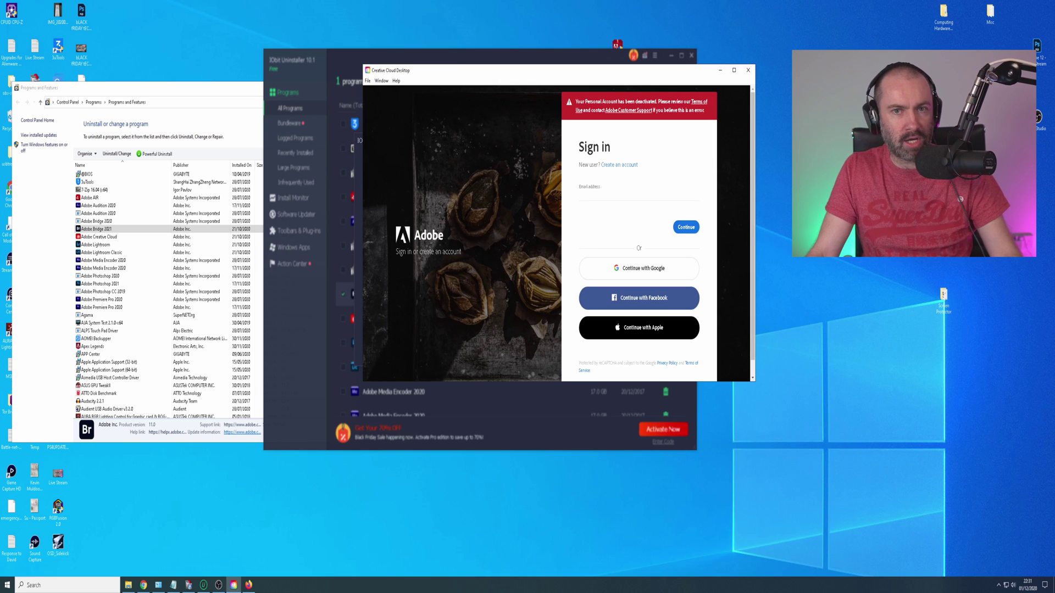
click(720, 70)
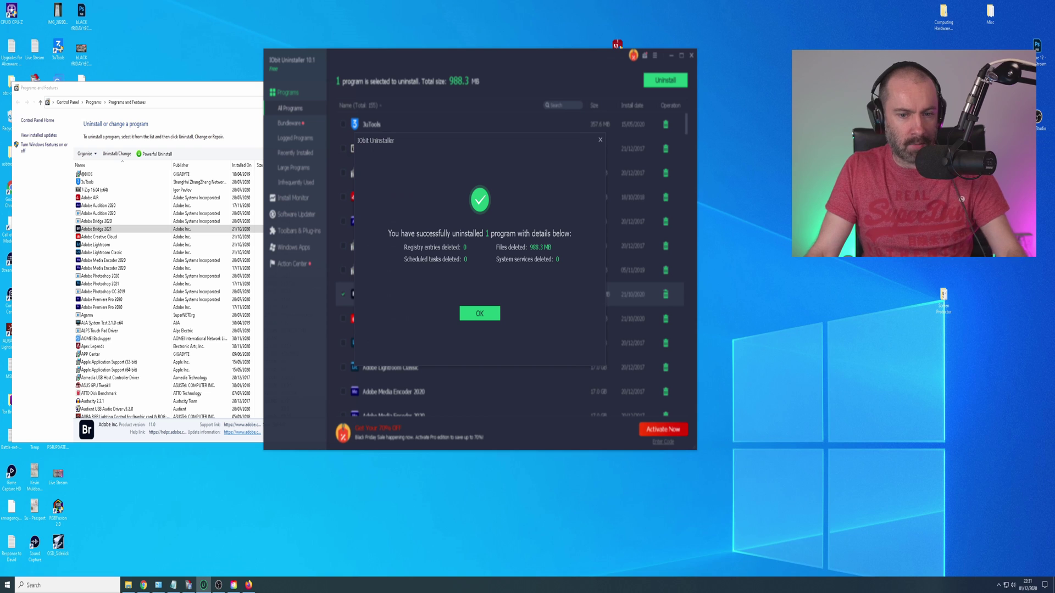
key(Return)
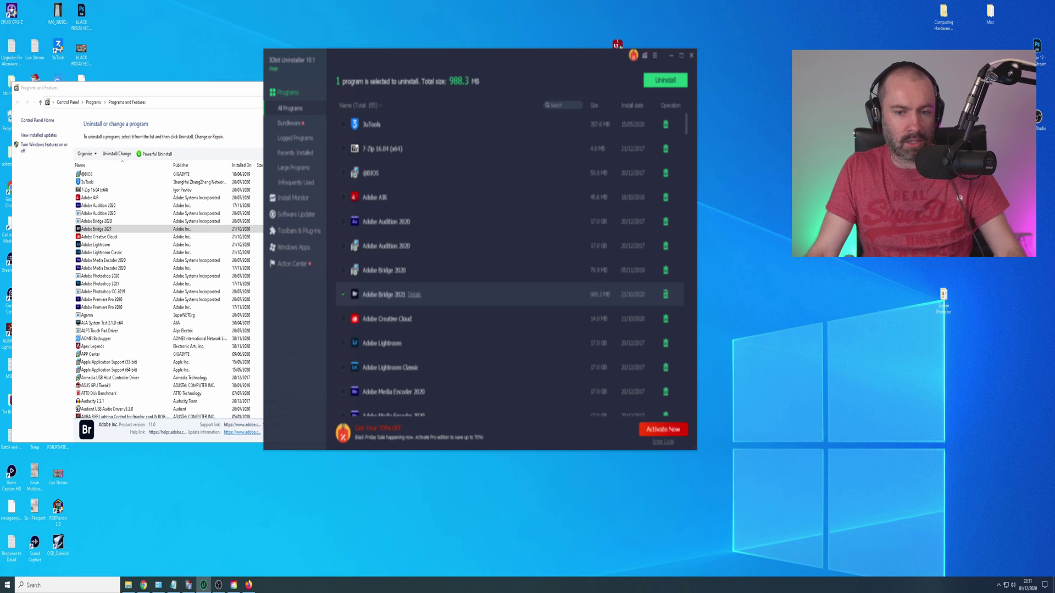
Find ProtonVPNTap in the program list and uninstall it with automatic removal of residual files.
scroll(511, 263, down, 15)
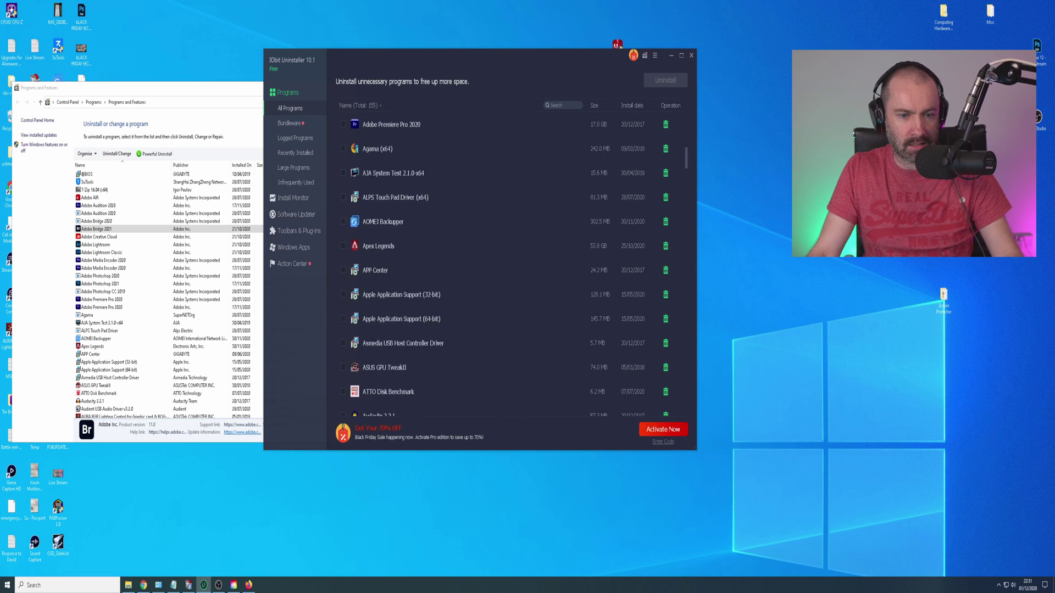
scroll(510, 264, down, 15)
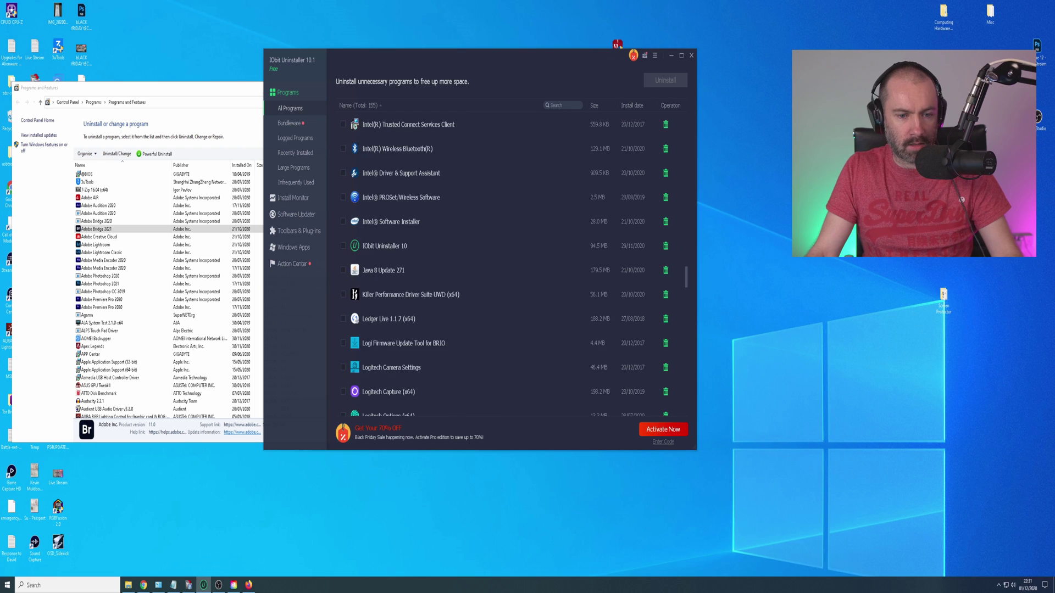
scroll(510, 263, down, 5)
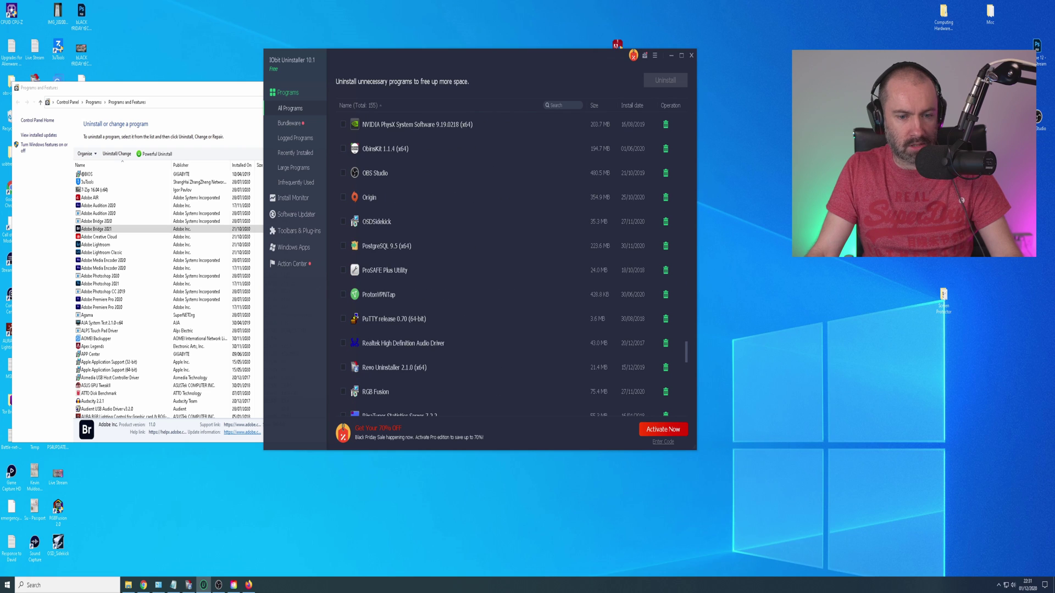
click(343, 294)
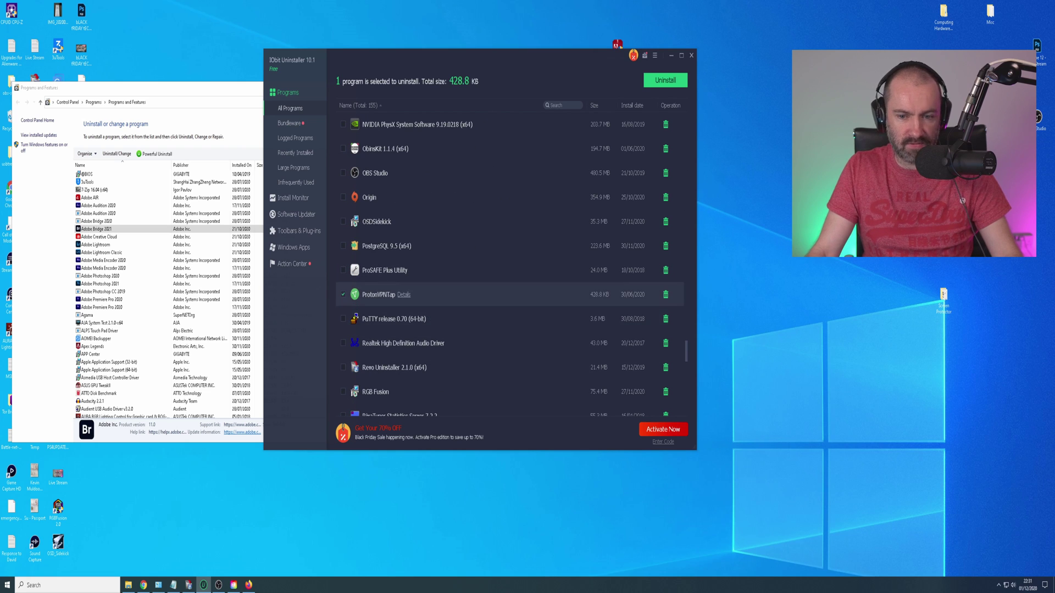
click(665, 294)
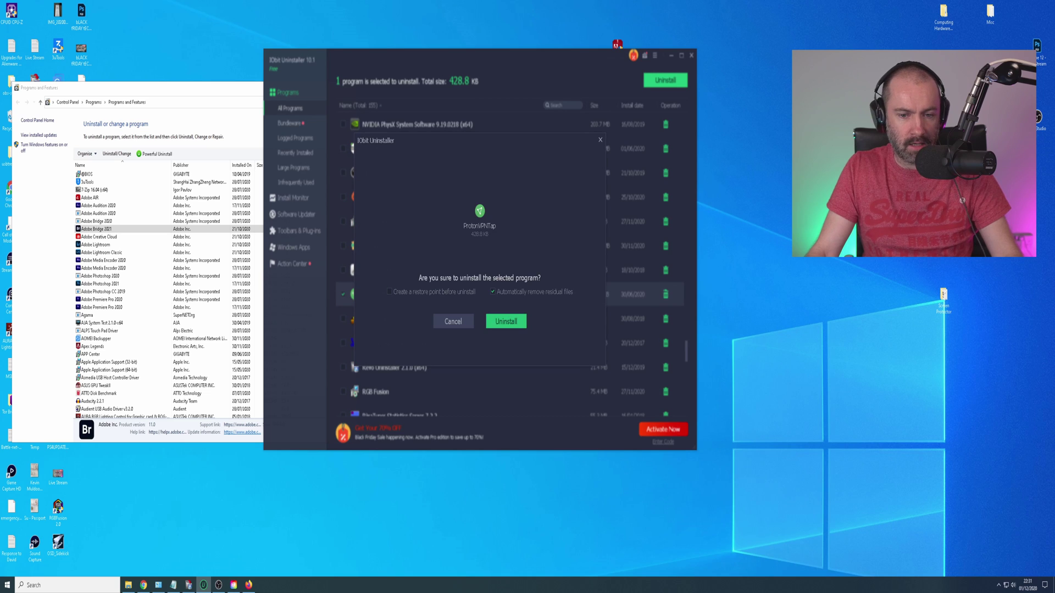
click(506, 322)
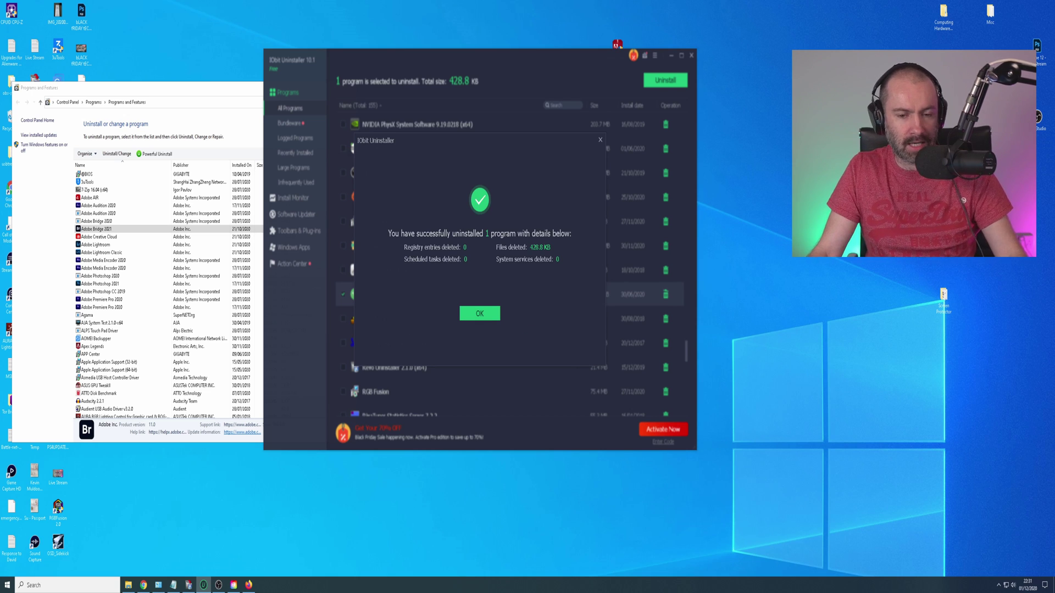
click(479, 313)
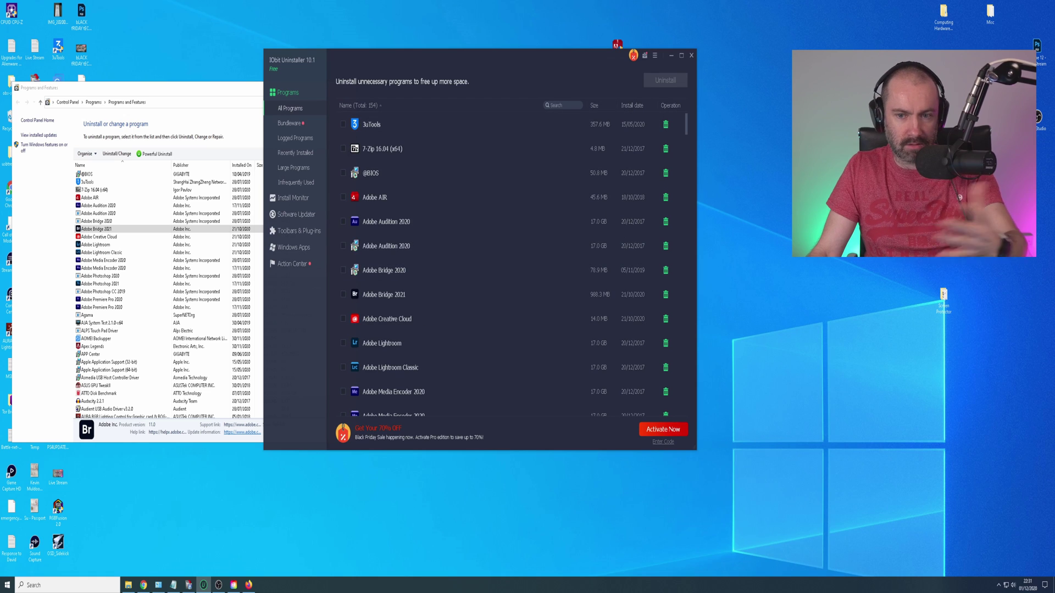
Minimise the open uninstall windows, switch to Firefox and open the operating system choice in Adobe's Creative Cloud Cleaner tool instructions.
click(670, 55)
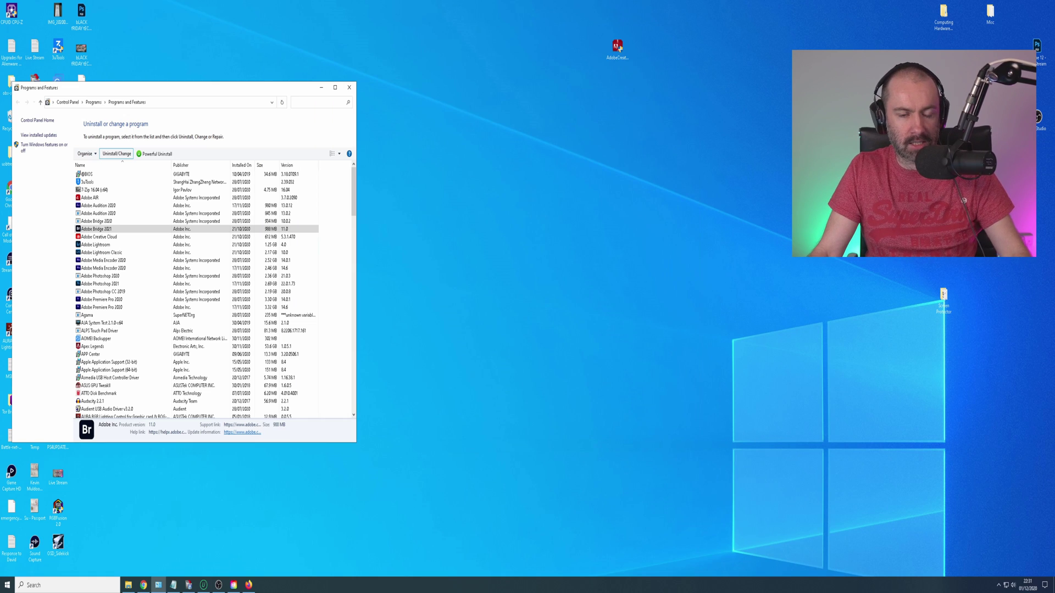
click(322, 88)
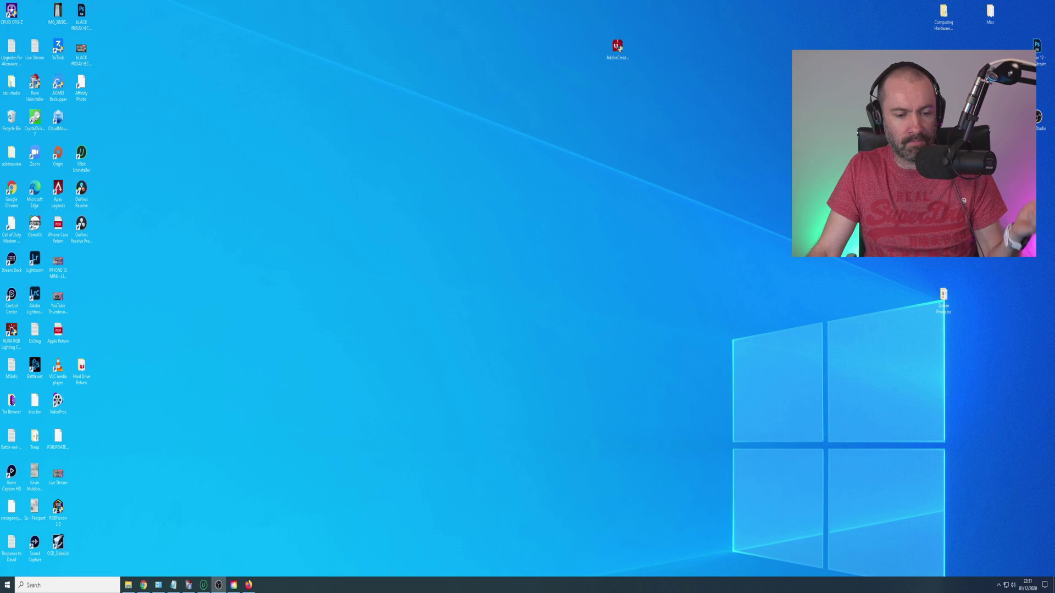
click(249, 585)
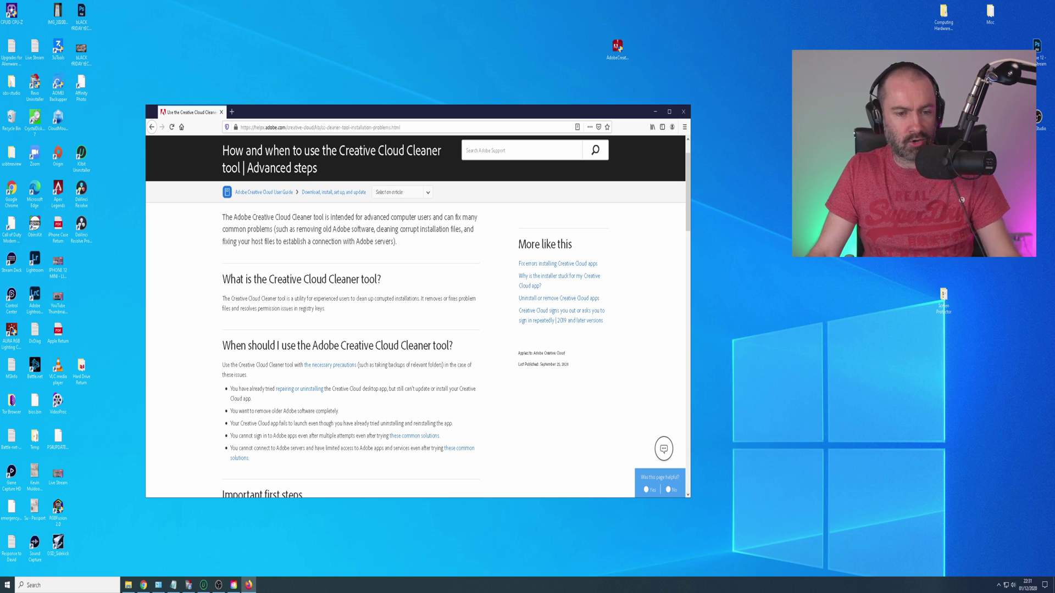
scroll(415, 350, down, 15)
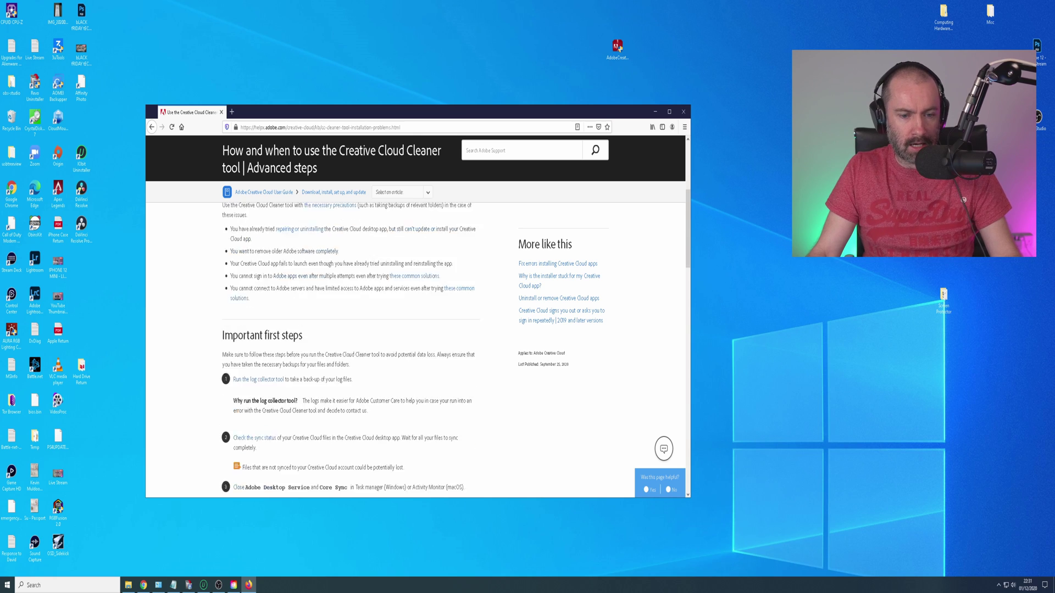
scroll(415, 350, down, 4)
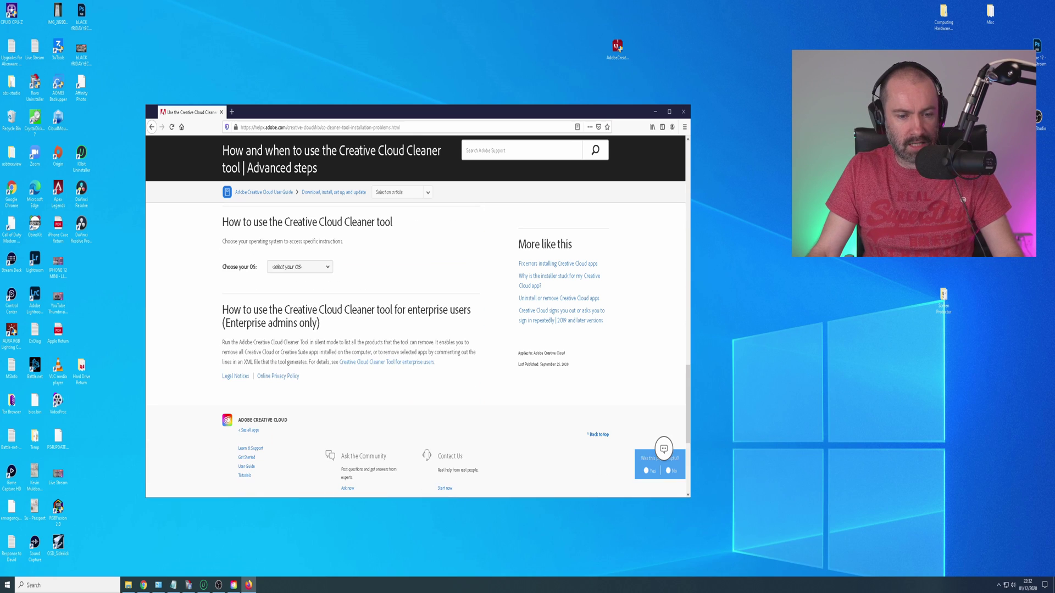
click(299, 267)
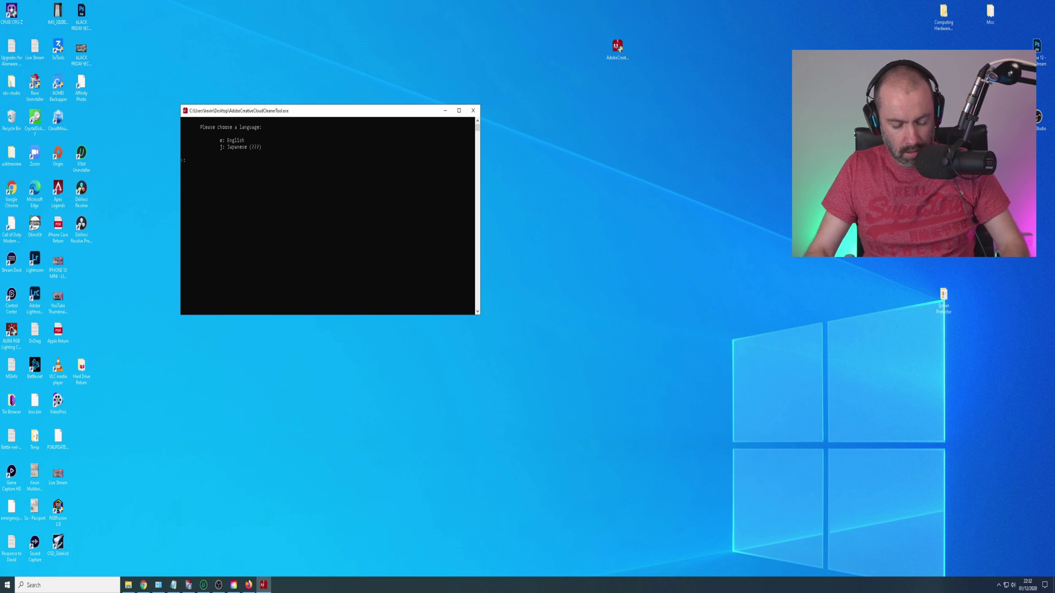
In the Adobe Creative Cloud Cleaner Tool, confirm English as the language and accept the license terms with y.
key(Return)
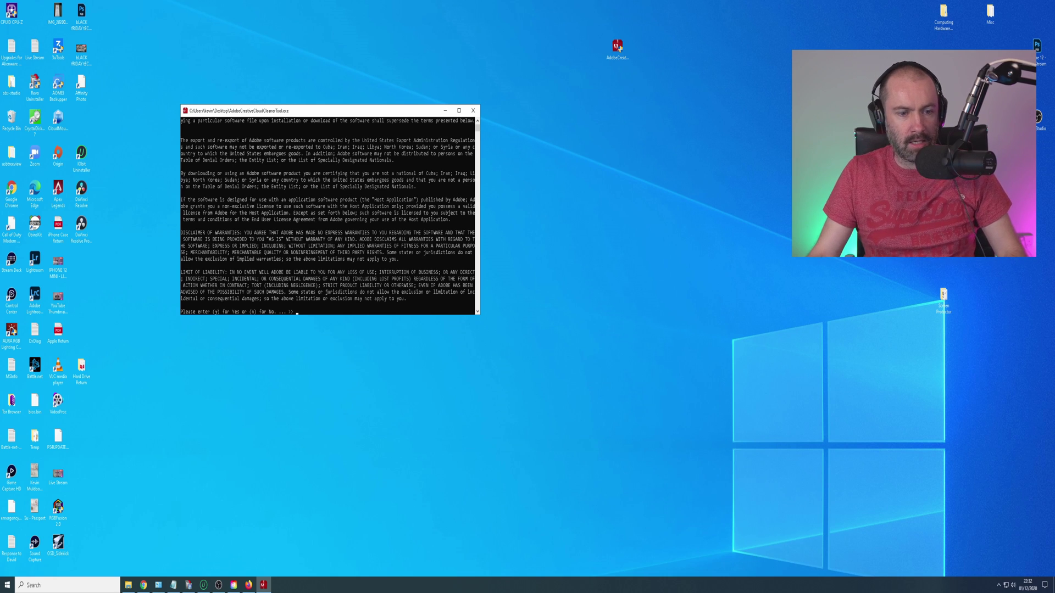
text(y)
key(Return)
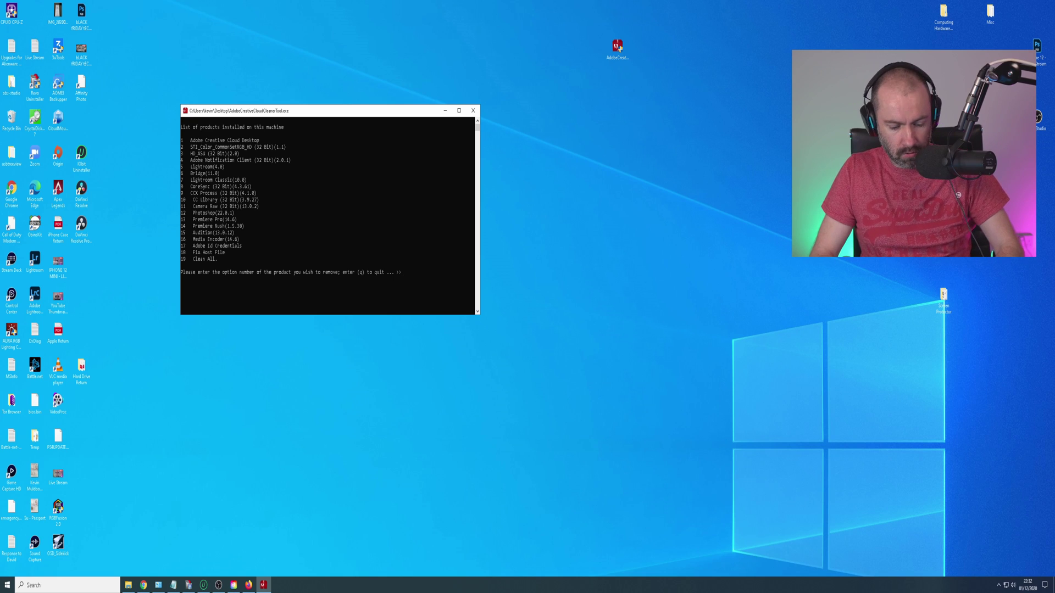
Remove Adobe Creative Cloud Desktop with option 1 of the cleaner's product list, confirm with y and quit the tool.
key(Return)
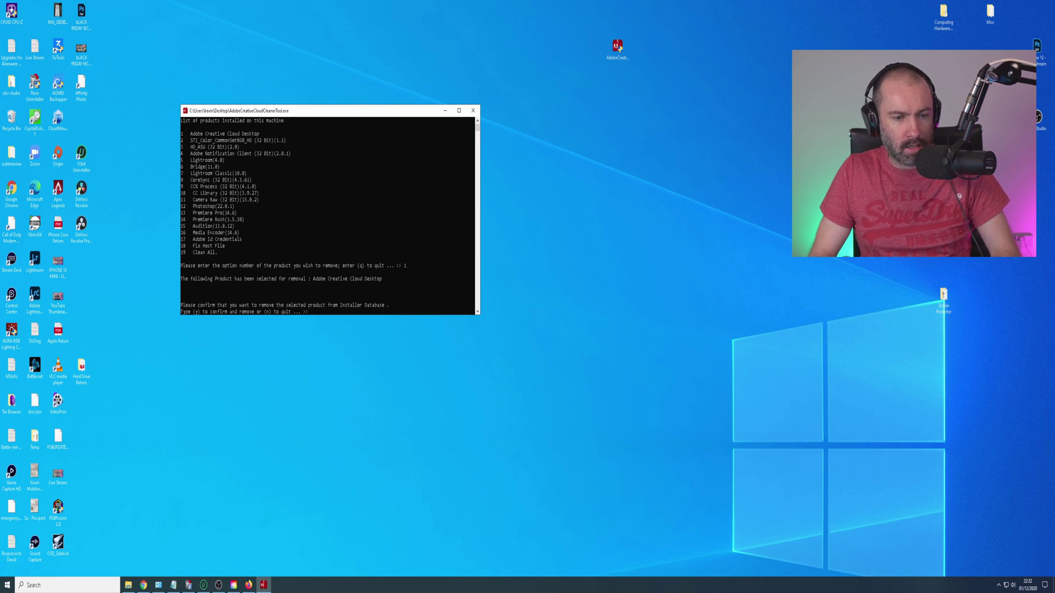
text(y)
key(Return)
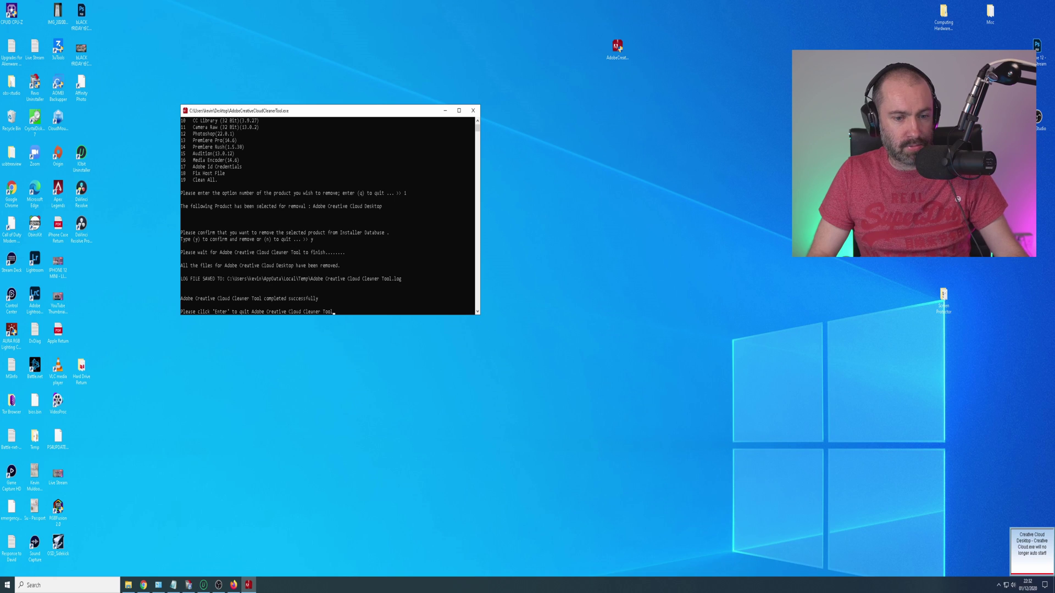
key(Return)
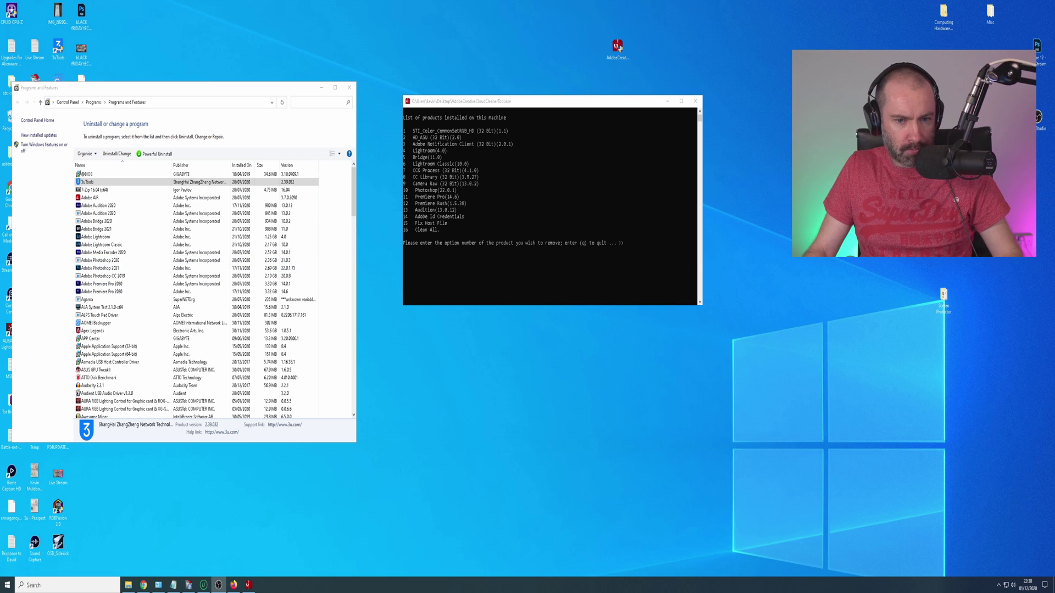
In the restarted Creative Cloud Cleaner Tool, remove Bridge(11.0) with option 5, confirm with y and quit the tool.
click(549, 242)
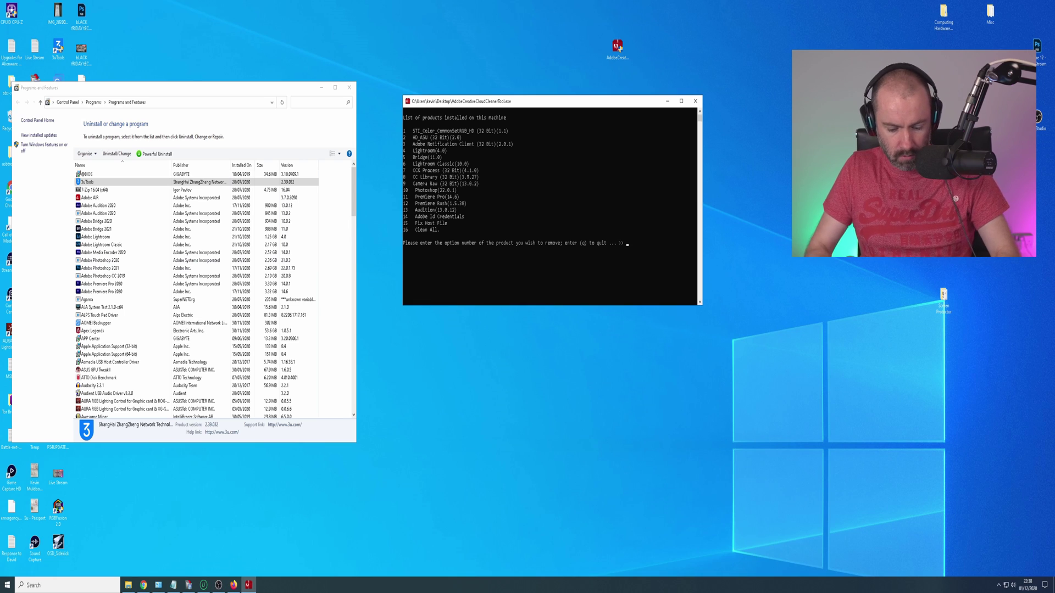
key(Return)
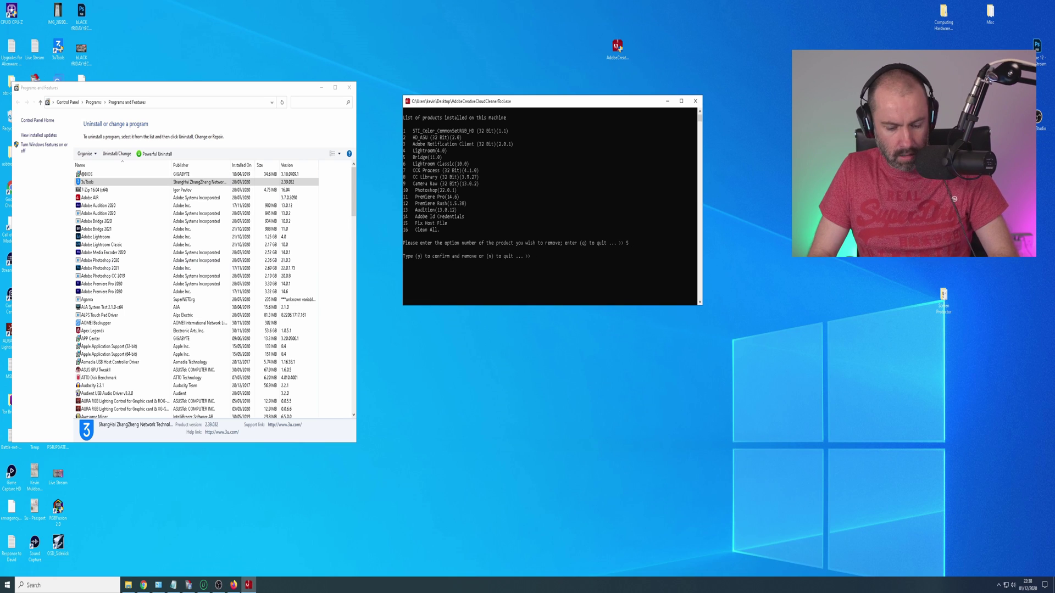
text(y)
key(Return)
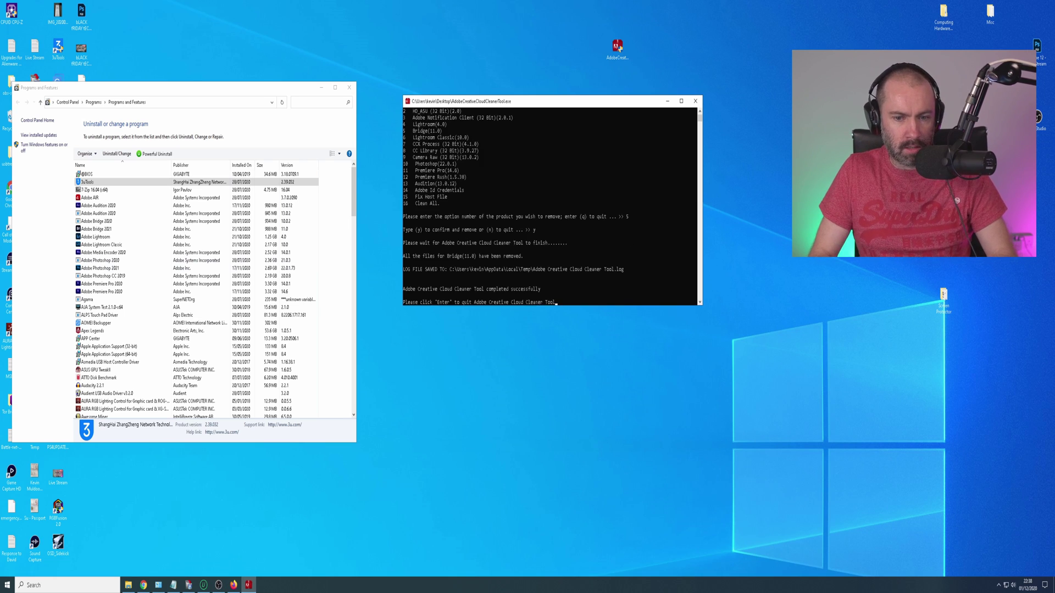
key(Return)
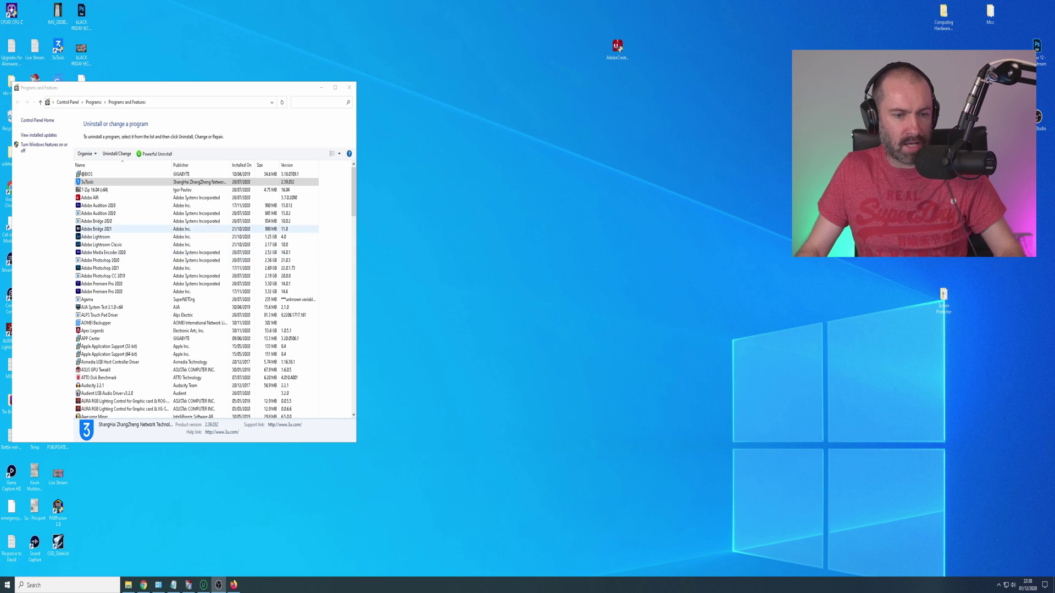
Switch to Programs and Features, uninstall the Adobe Bridge 2021 entry and dismiss the message.
click(96, 229)
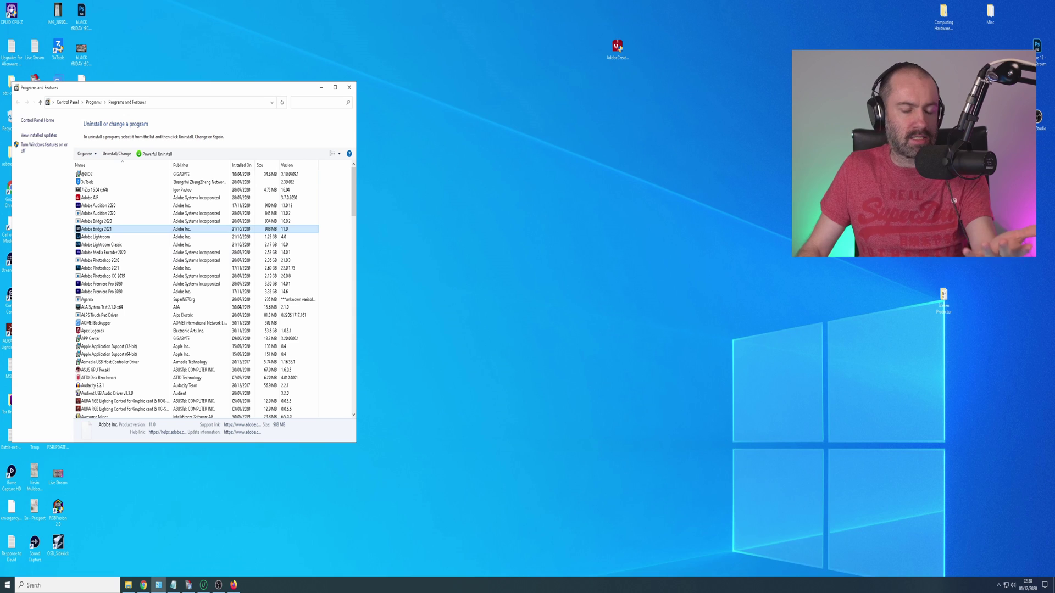
key(Return)
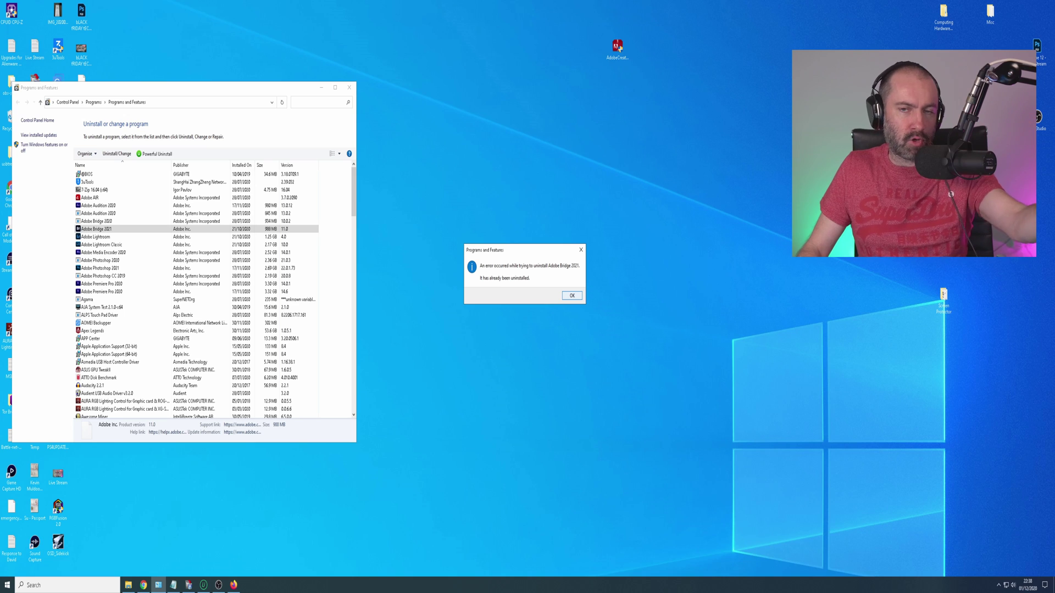
key(Return)
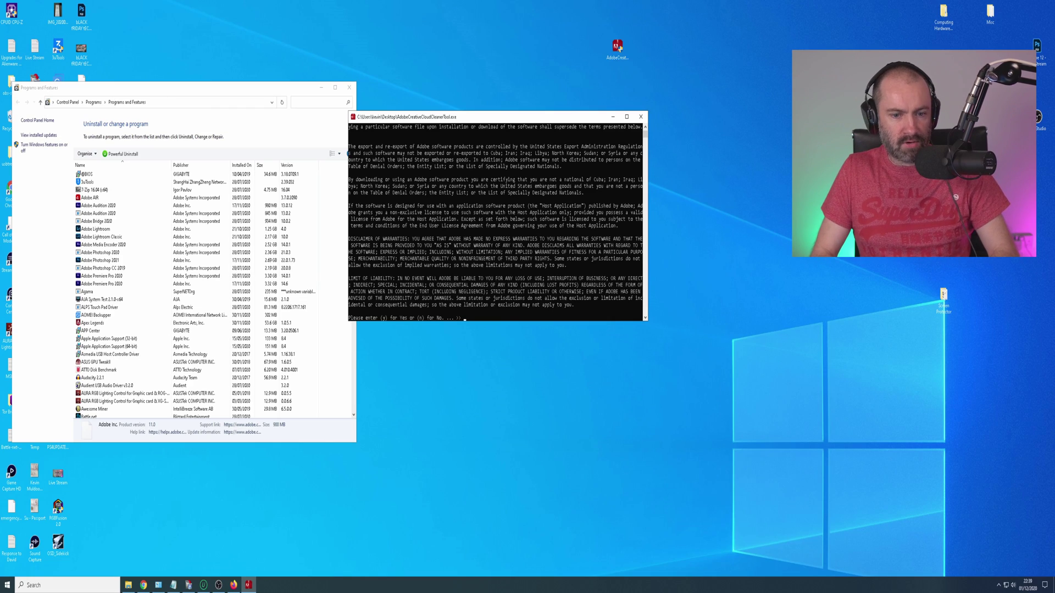
In the Creative Cloud Cleaner Tool, accept the license terms with y and choose option 3, CC Apps, Creative Cloud & CS6 Products.
text(y)
key(Return)
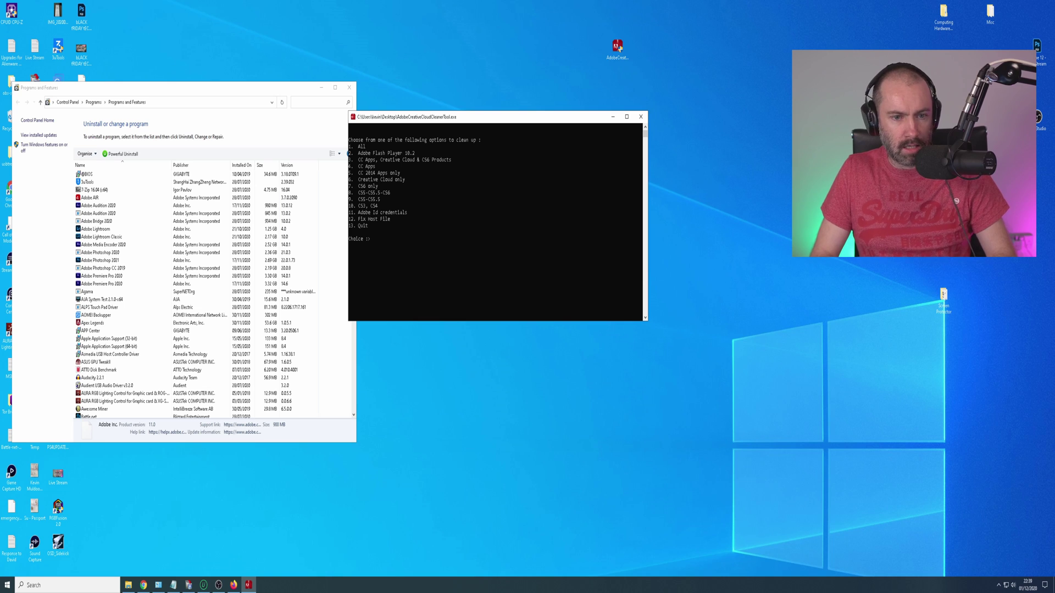
text(3)
key(Return)
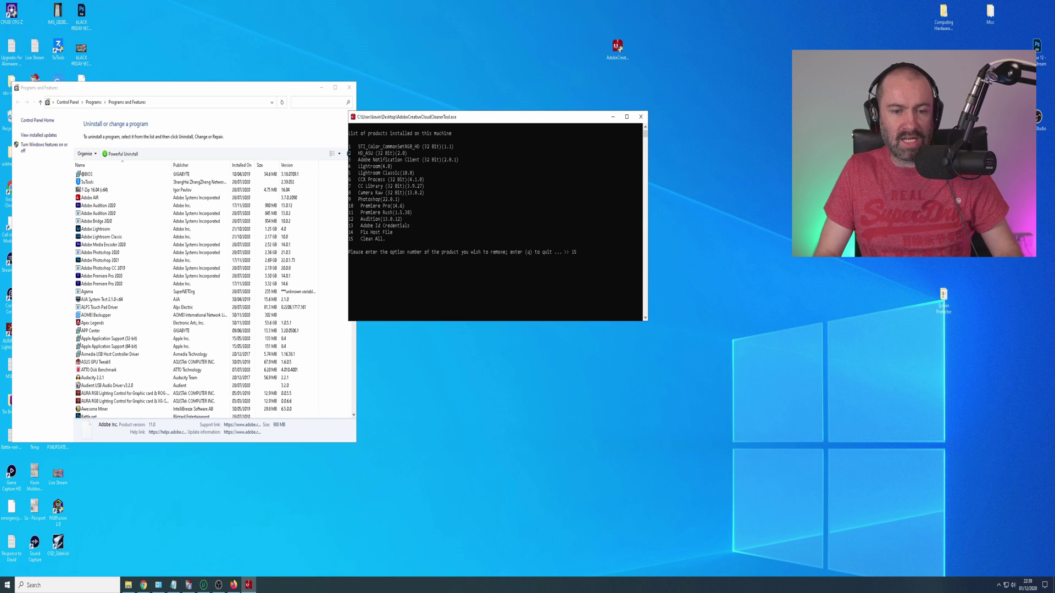
Clean all listed Adobe products with option 15, confirm with y and quit the cleaner tool.
key(Return)
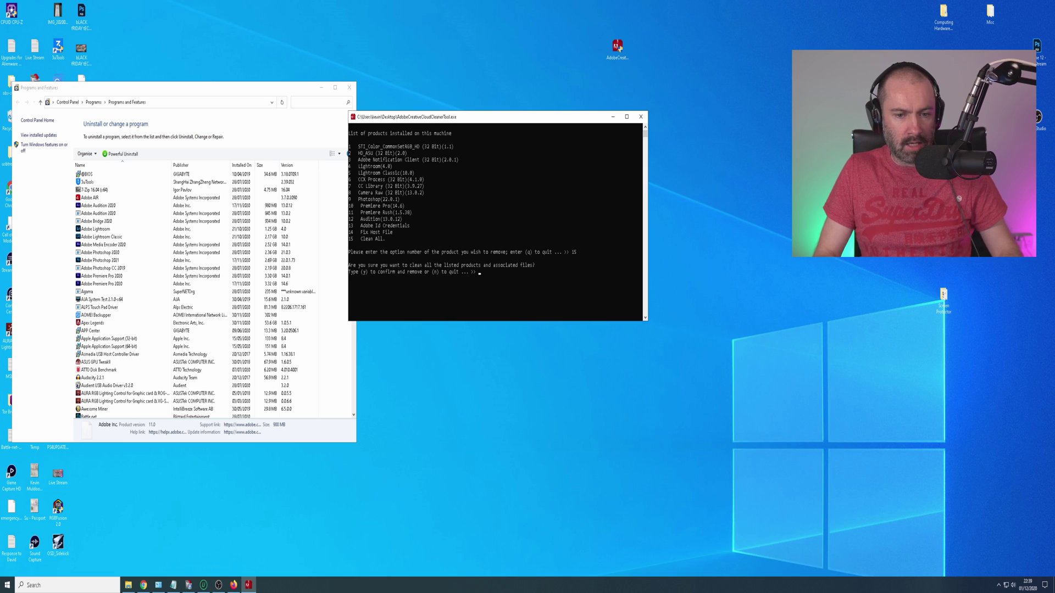
key(Return)
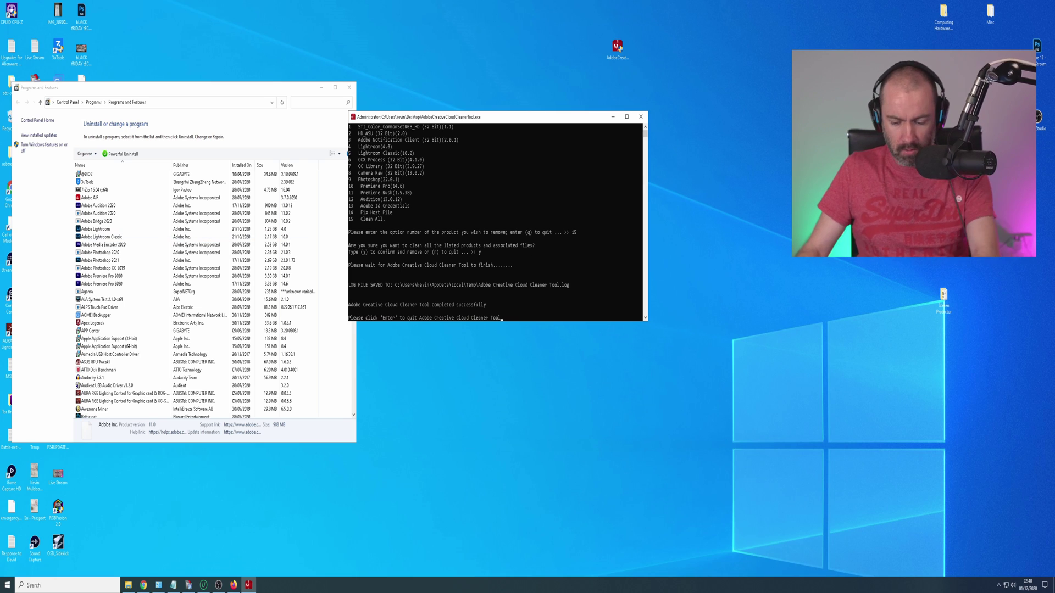
key(Return)
Uninstall the leftover Adobe Lightroom entry in Programs and Features and dismiss the message.
double_click(96, 229)
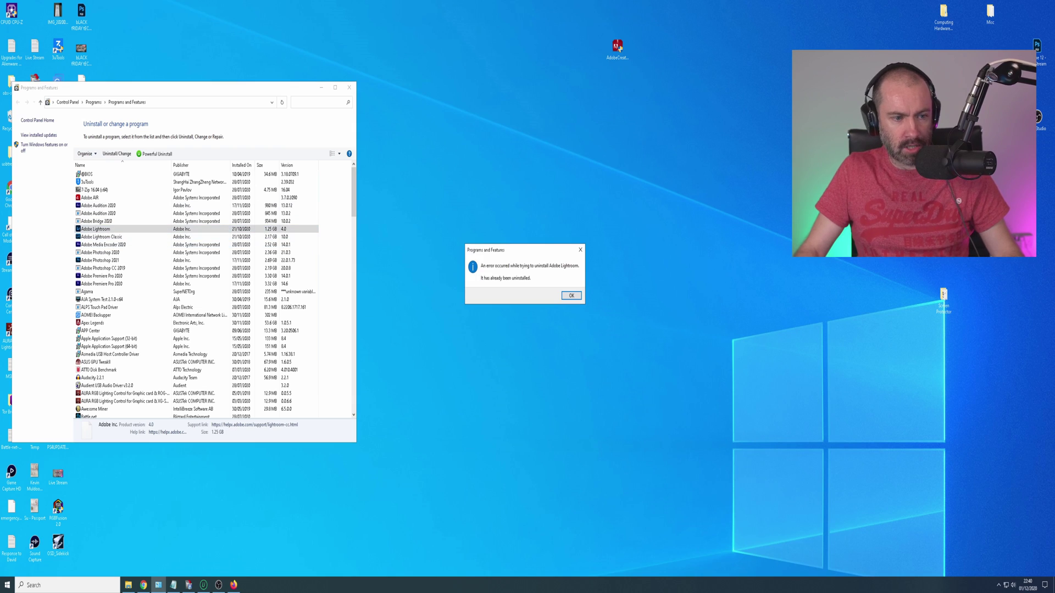
key(Return)
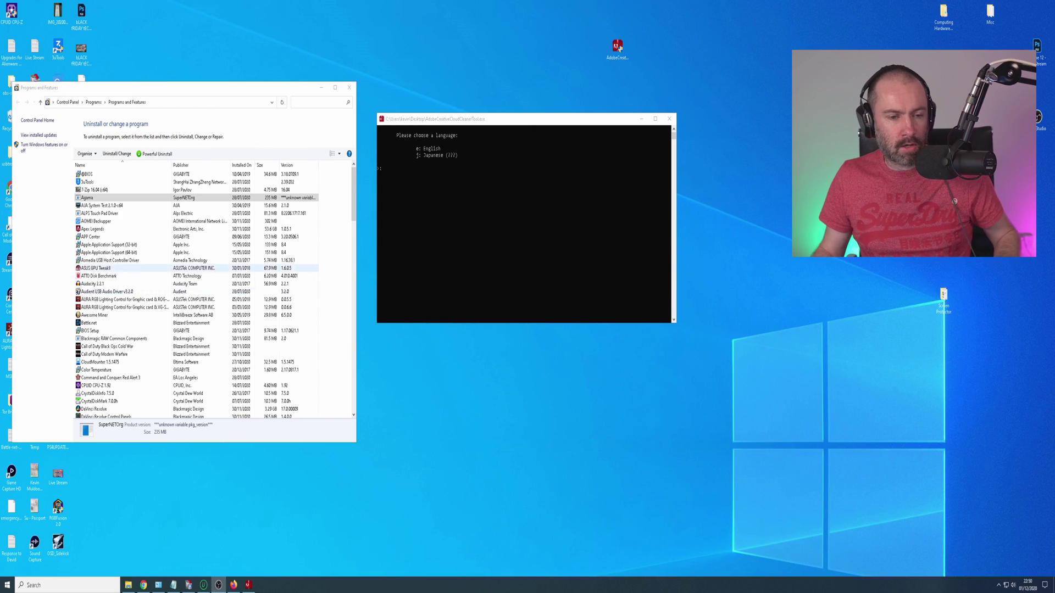
Check the program lists in Programs and Features and IObit Uninstaller for remaining Adobe entries.
key(Down)
key(Down)
key(Down)
key(Down)
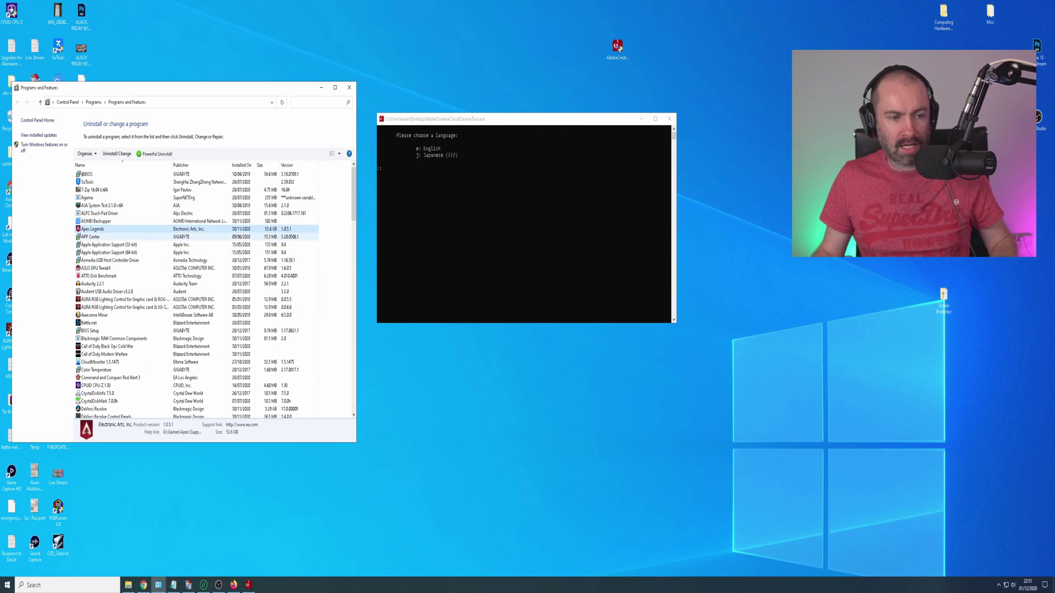
key(Down)
key(Down)
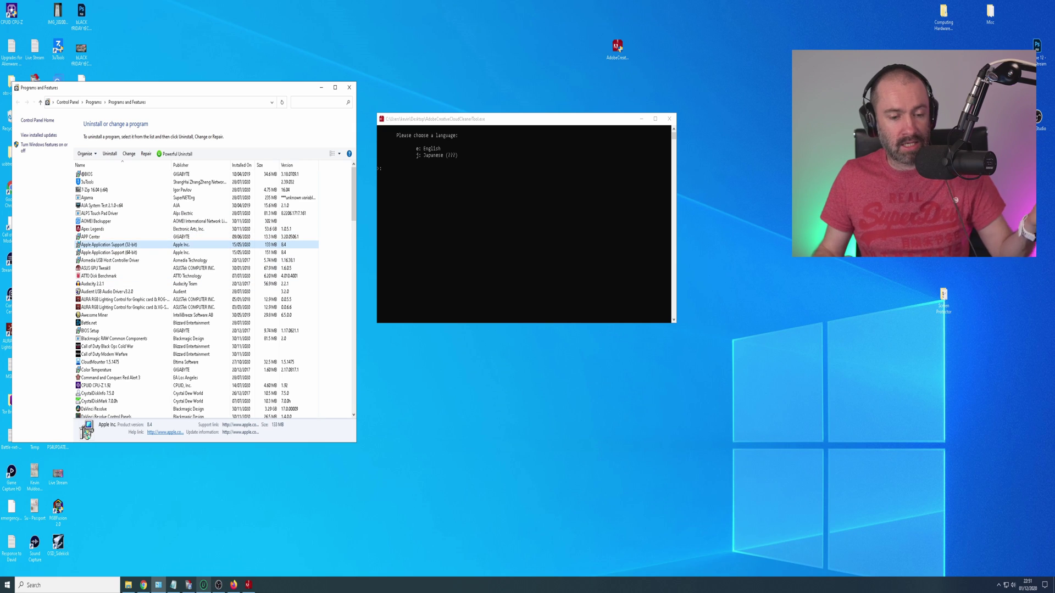
click(203, 585)
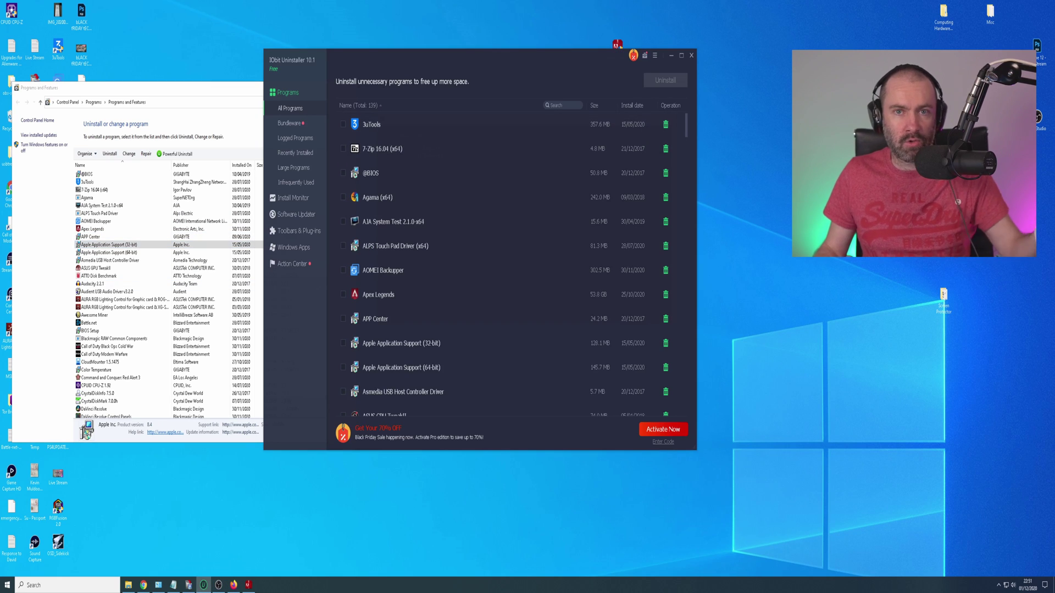
click(671, 55)
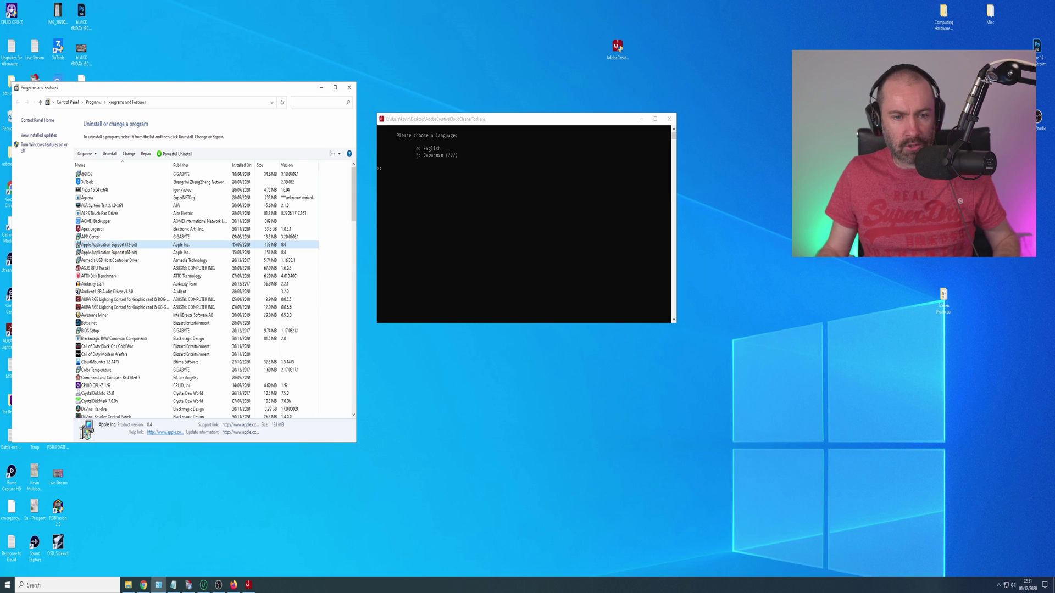
Return to the Creative Cloud Cleaner Tool, choose English with e, accept the license with y and list all products with option 1.
key(alt+Tab)
text(e)
key(Return)
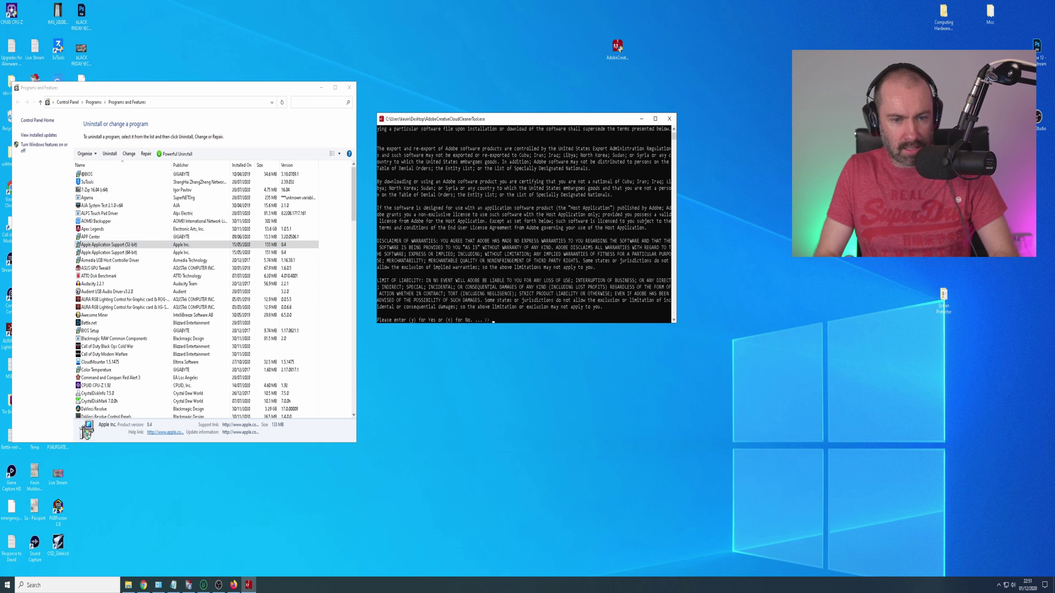
text(y)
key(Return)
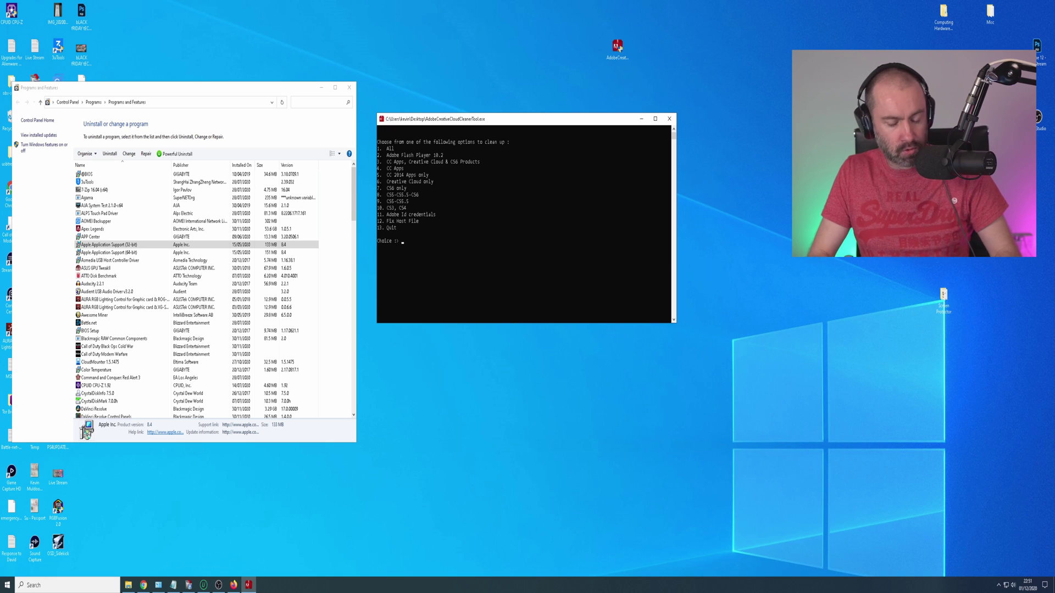
text(1)
key(Return)
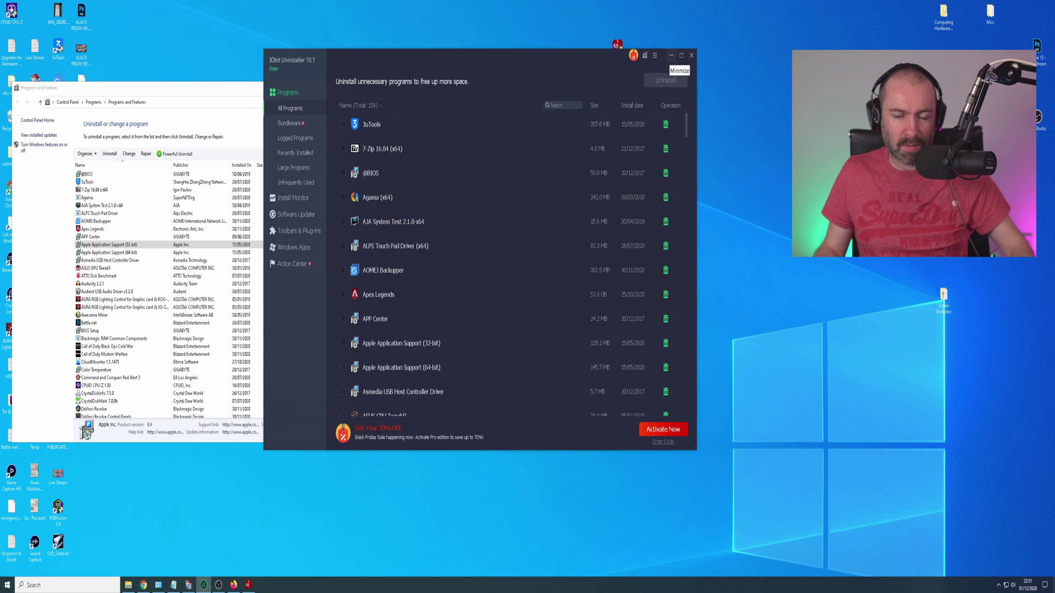
click(670, 55)
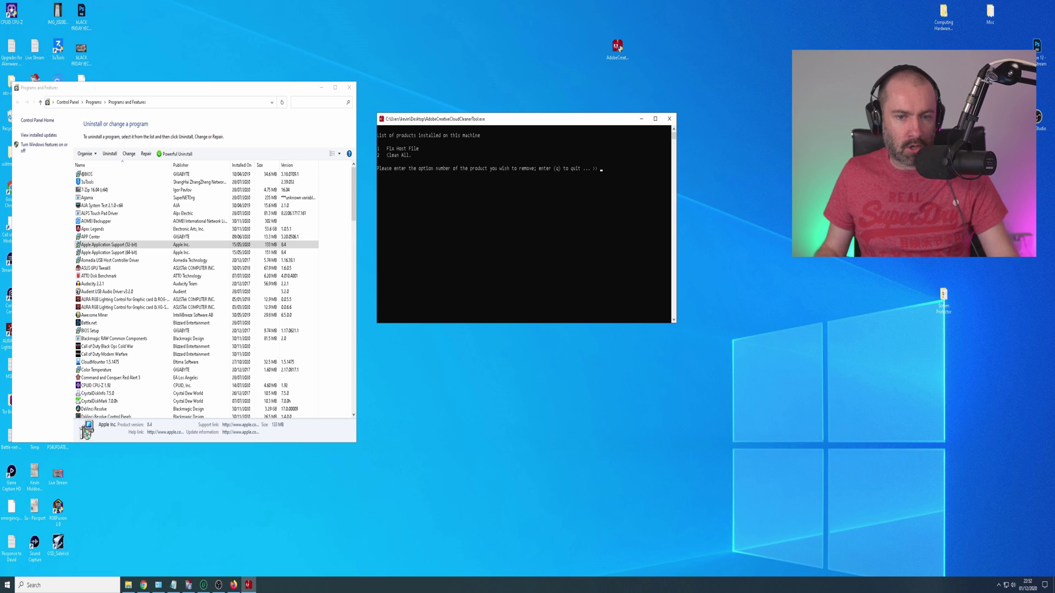